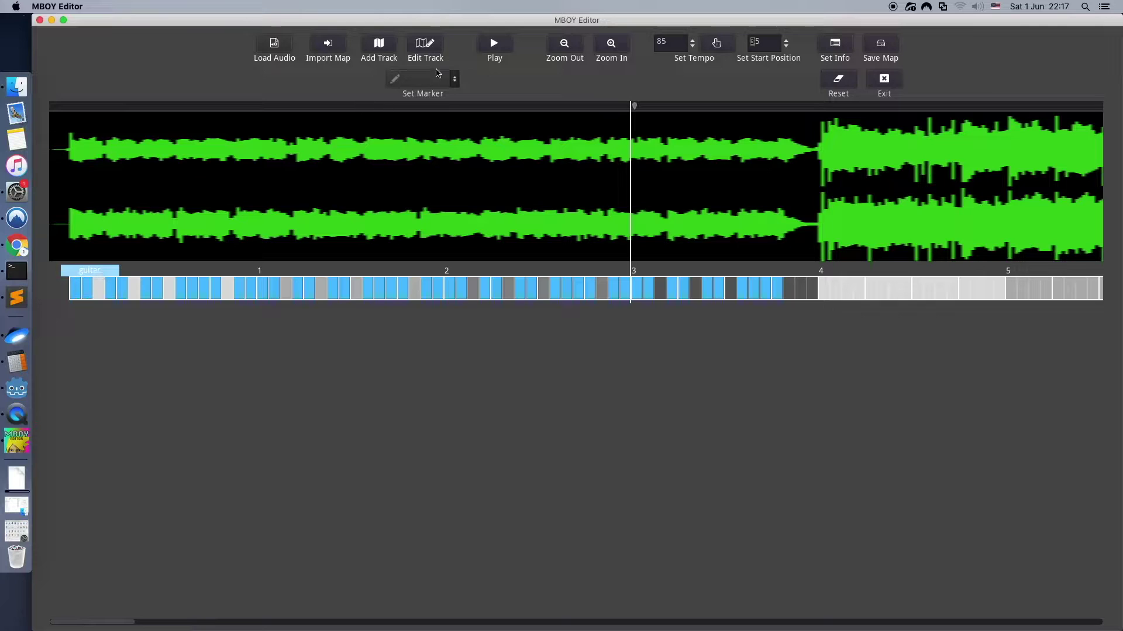
Rename the guitar track to LEFT and set its color to green.
click(433, 44)
click(511, 109)
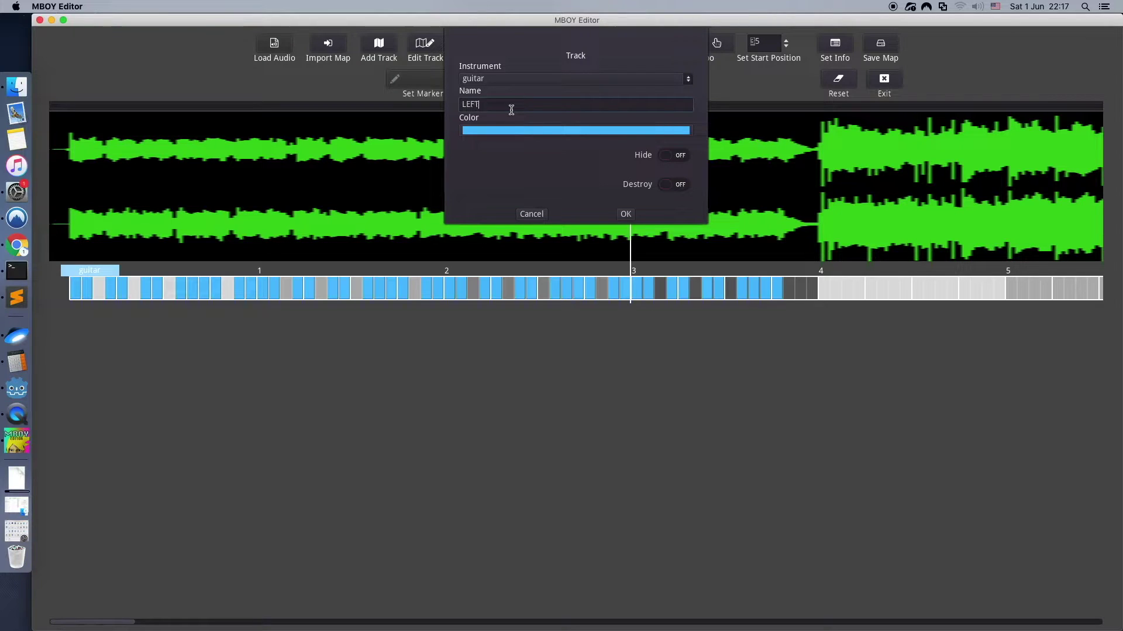
click(625, 214)
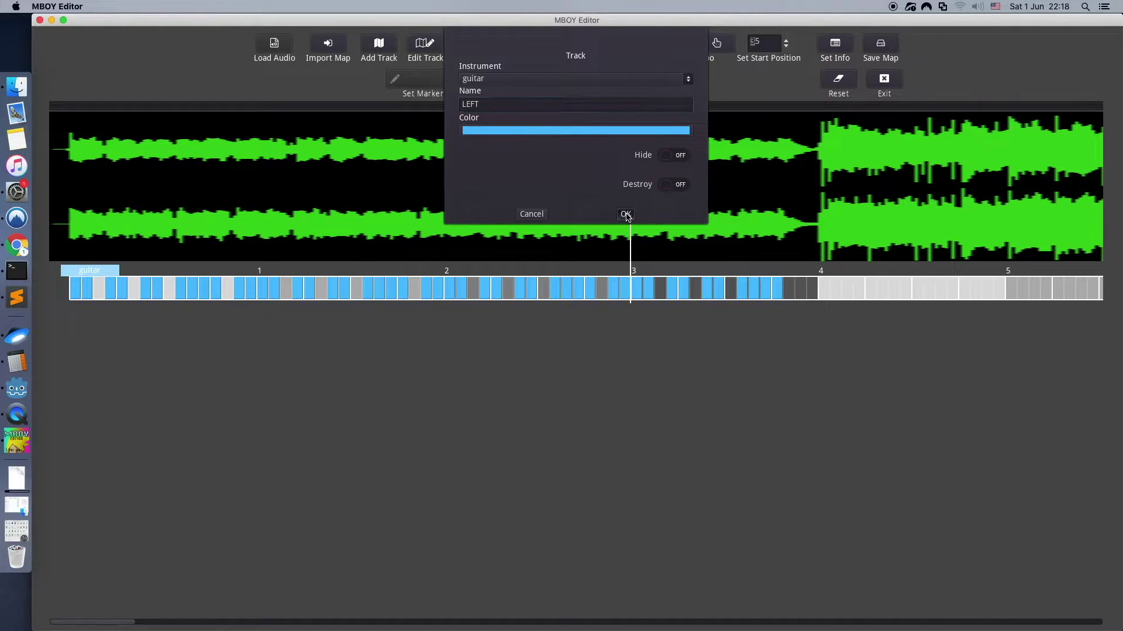
click(425, 44)
click(561, 130)
click(625, 214)
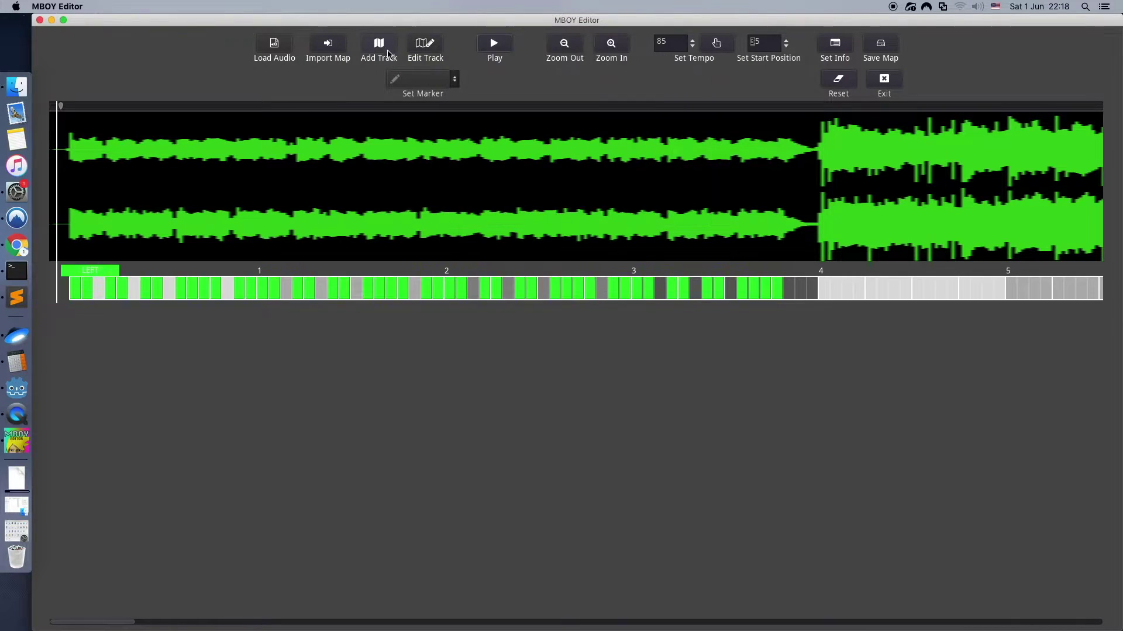
Add a second guitar track named CENTER with an orange color.
click(386, 57)
click(519, 130)
drag(624, 109, 623, 184)
drag(593, 83, 593, 43)
click(667, 182)
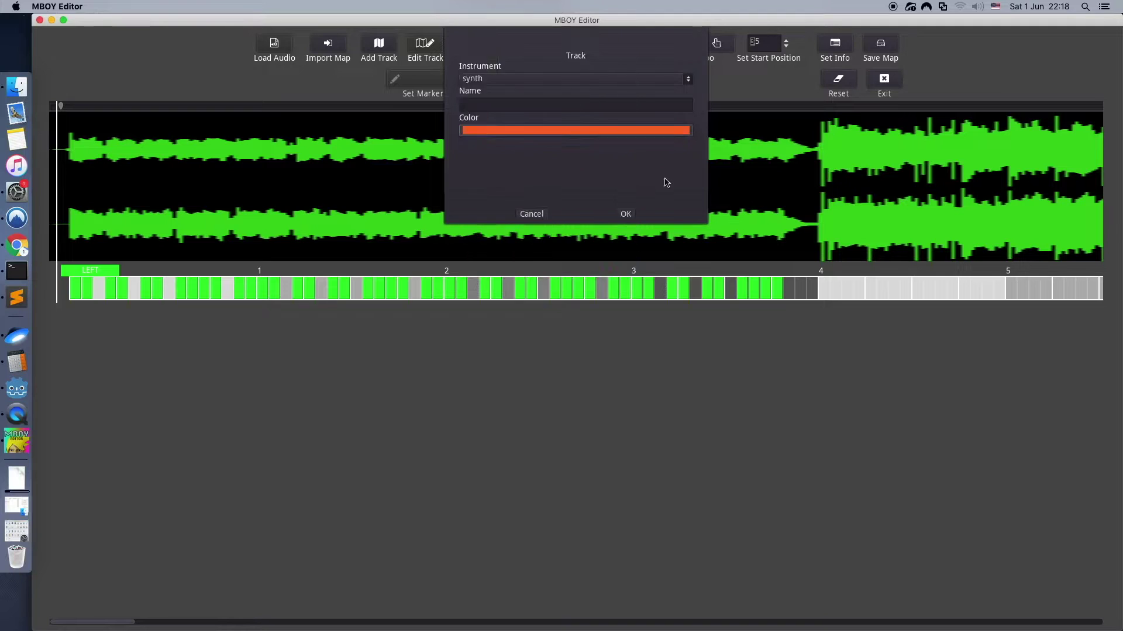
click(529, 78)
click(527, 108)
click(511, 109)
text(CENTER)
key(Return)
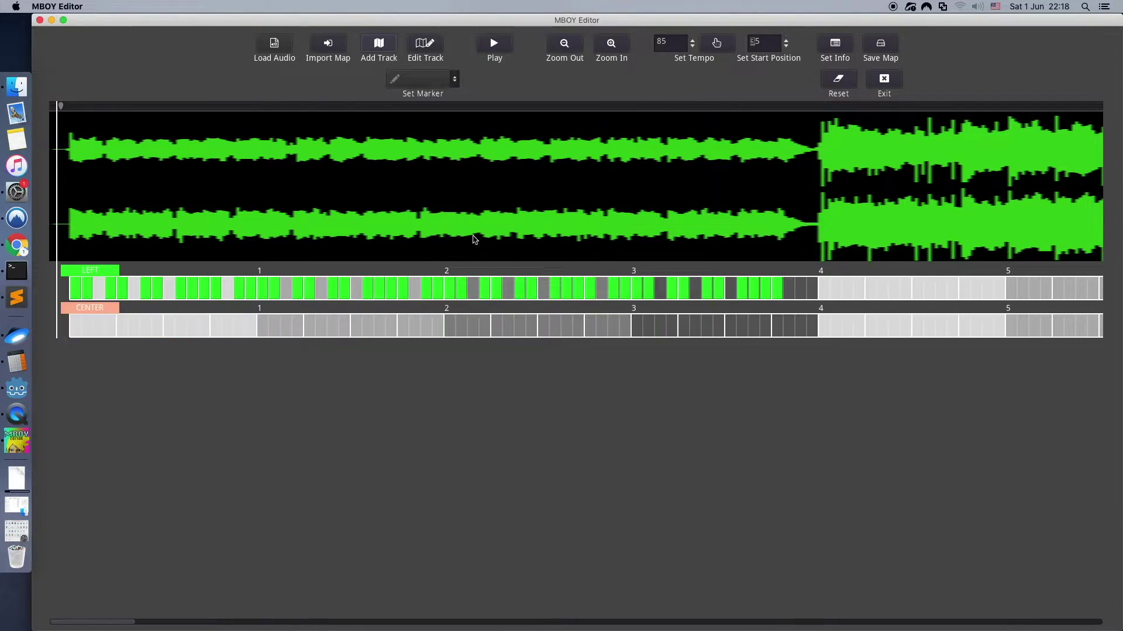
Add a third guitar track named RIGHT with a yellow-green color.
click(364, 53)
click(520, 79)
click(520, 107)
click(520, 108)
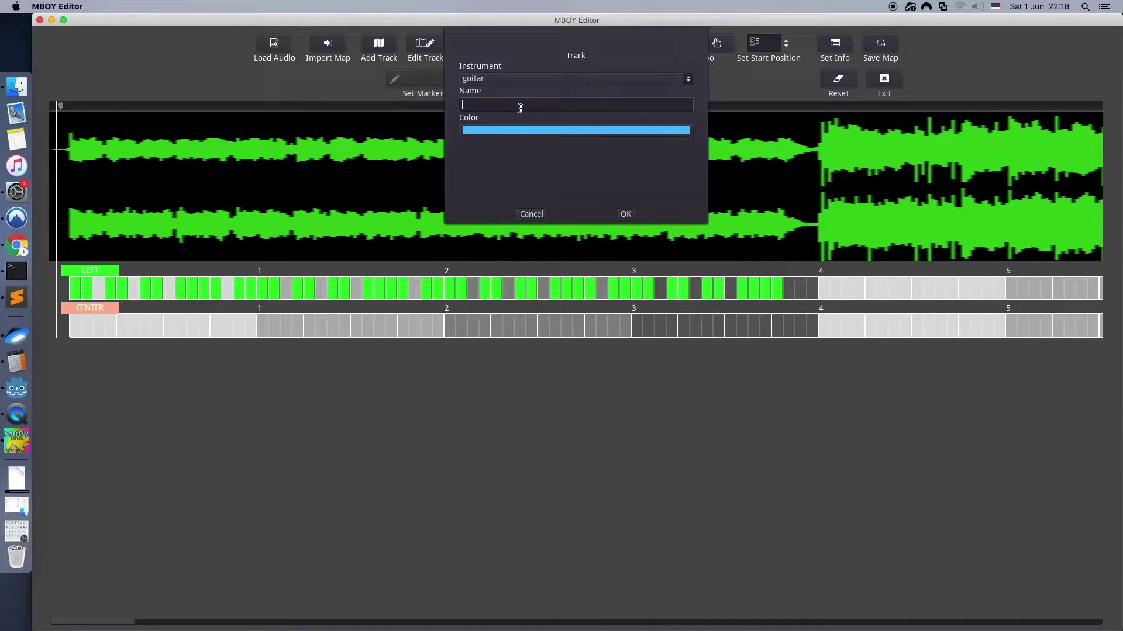
click(611, 135)
click(623, 169)
drag(600, 60, 595, 42)
click(651, 155)
click(625, 214)
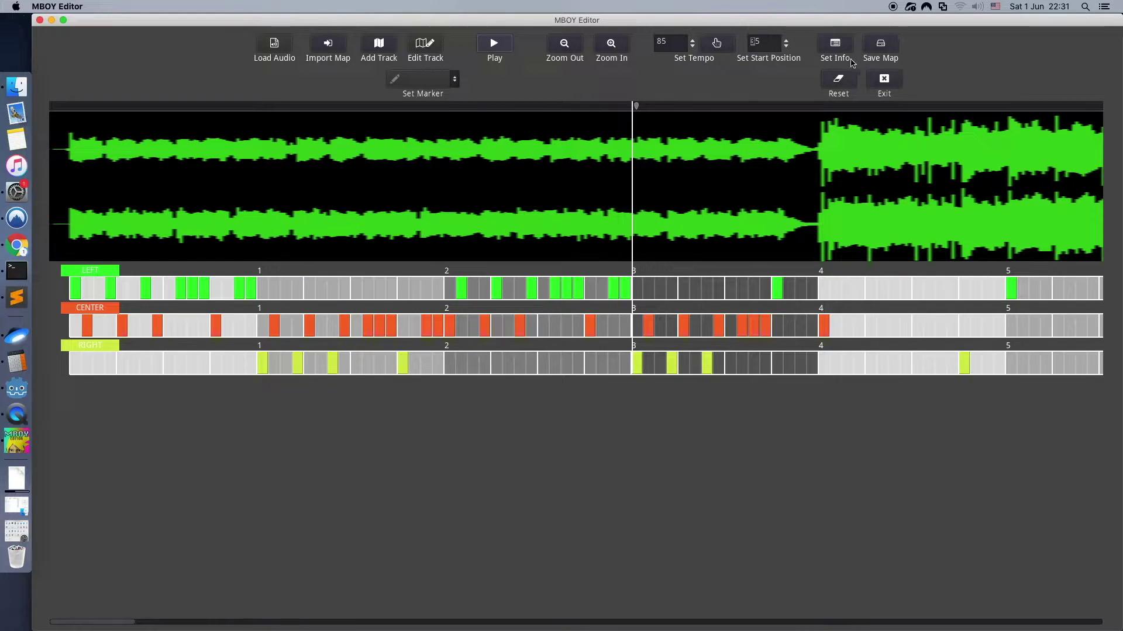
Start saving the map to open its details form, then switch to Chrome and bring up TeknoAXE's Hyperbole page.
click(864, 52)
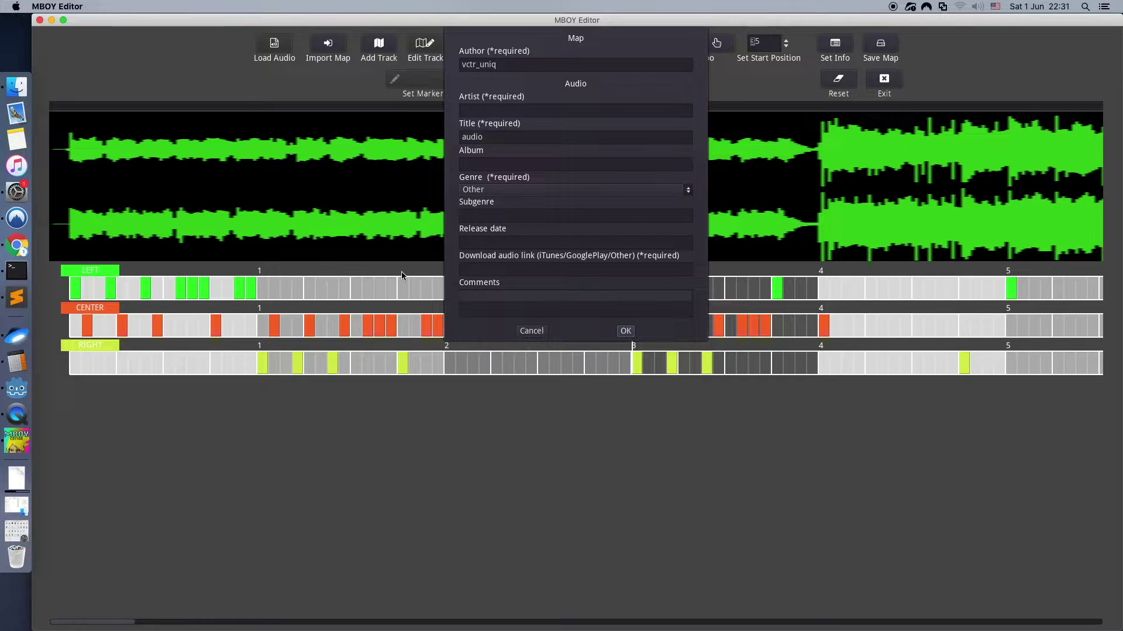
click(18, 247)
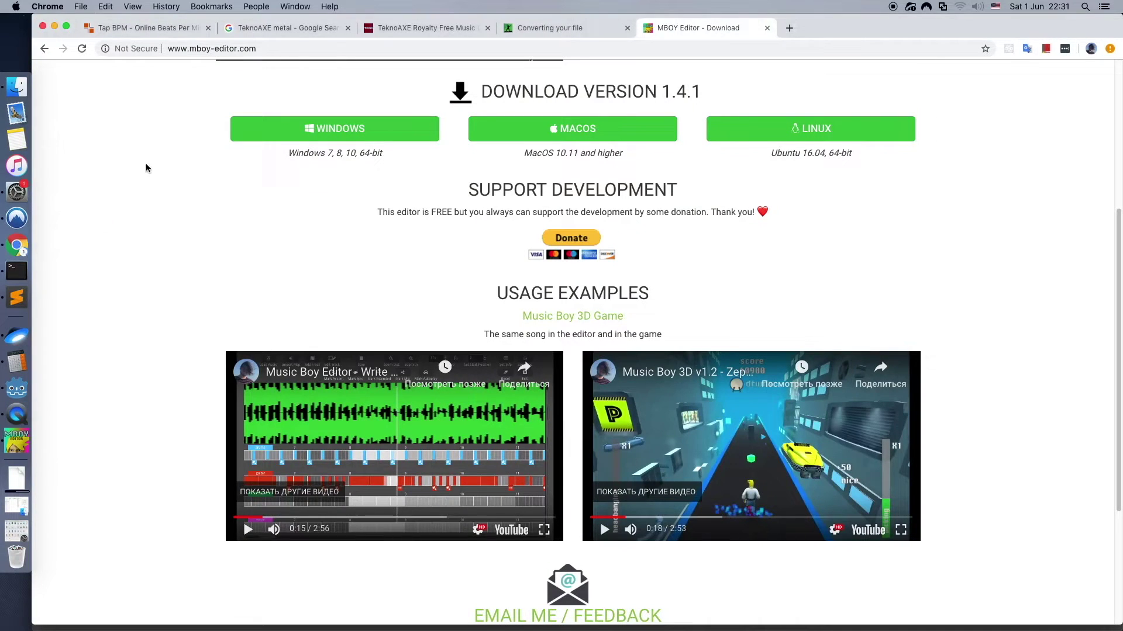
click(402, 27)
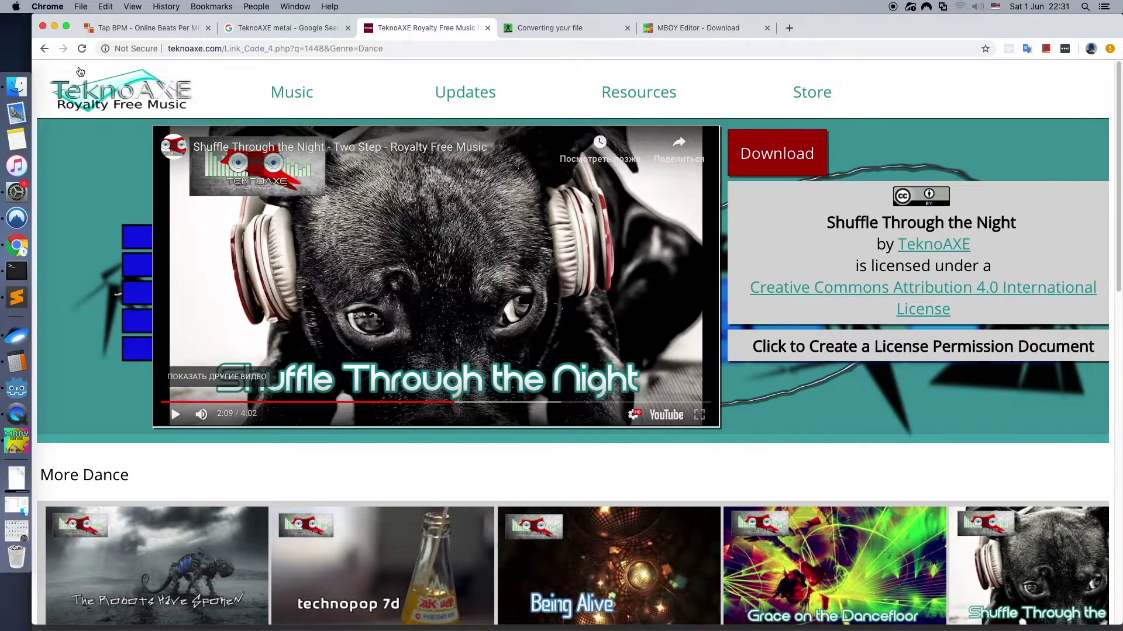
click(45, 48)
click(64, 49)
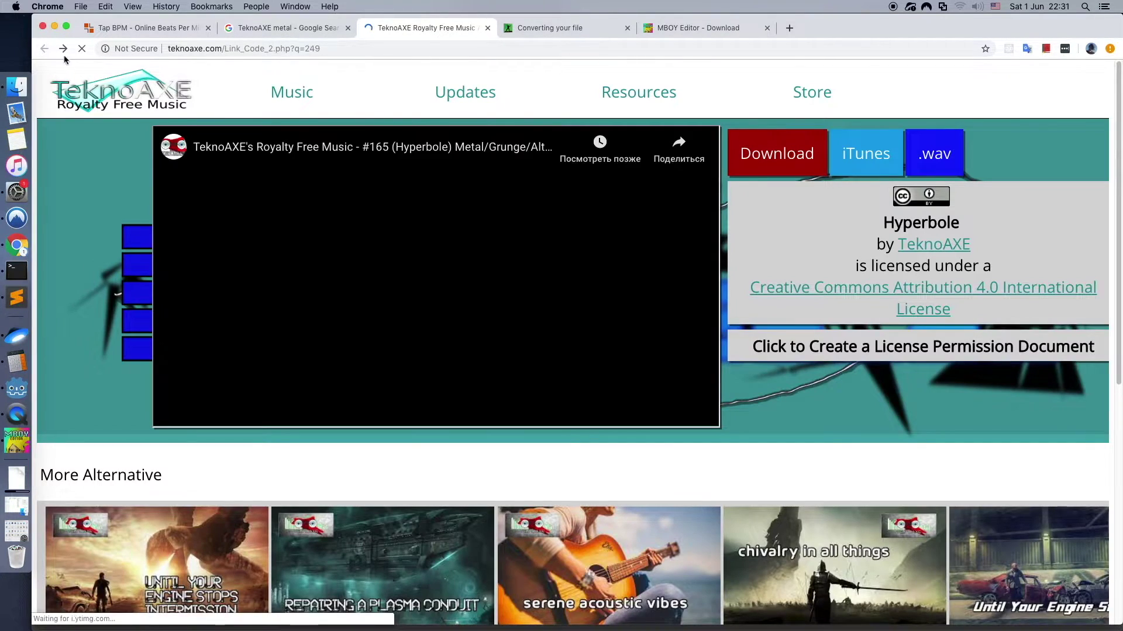
click(17, 441)
click(495, 112)
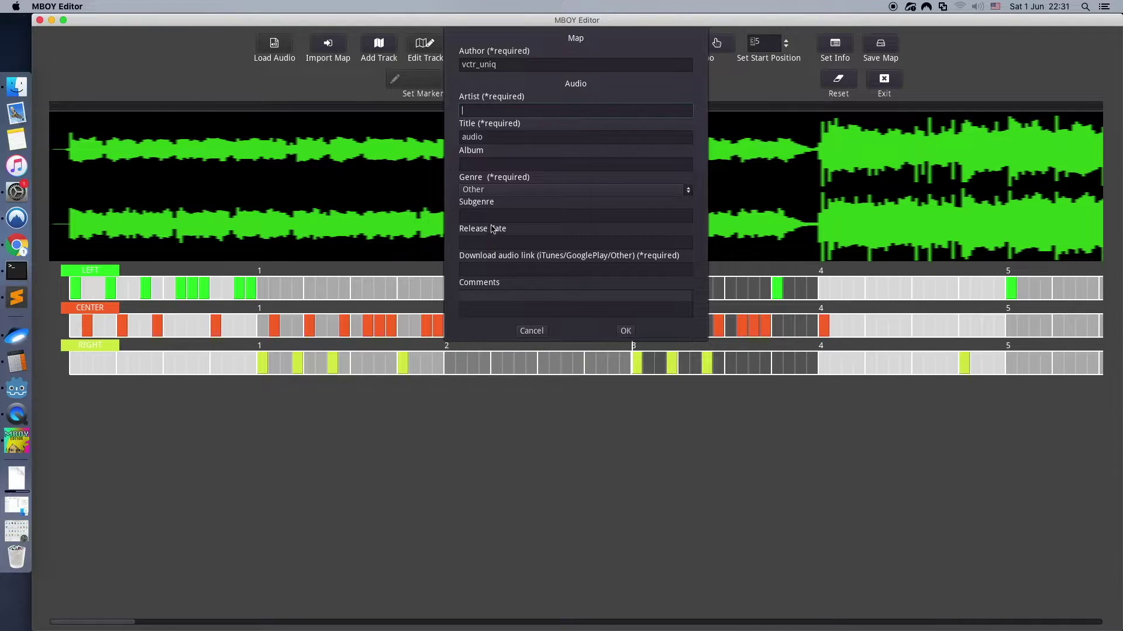
click(490, 191)
click(517, 394)
click(494, 271)
text(http://teknoaxe.com/Link_Code_2.php?q=249)
Copy the song name Hyperbole from the TeknoAXE page in Chrome and enter it as the map's audio title.
key(super+Tab)
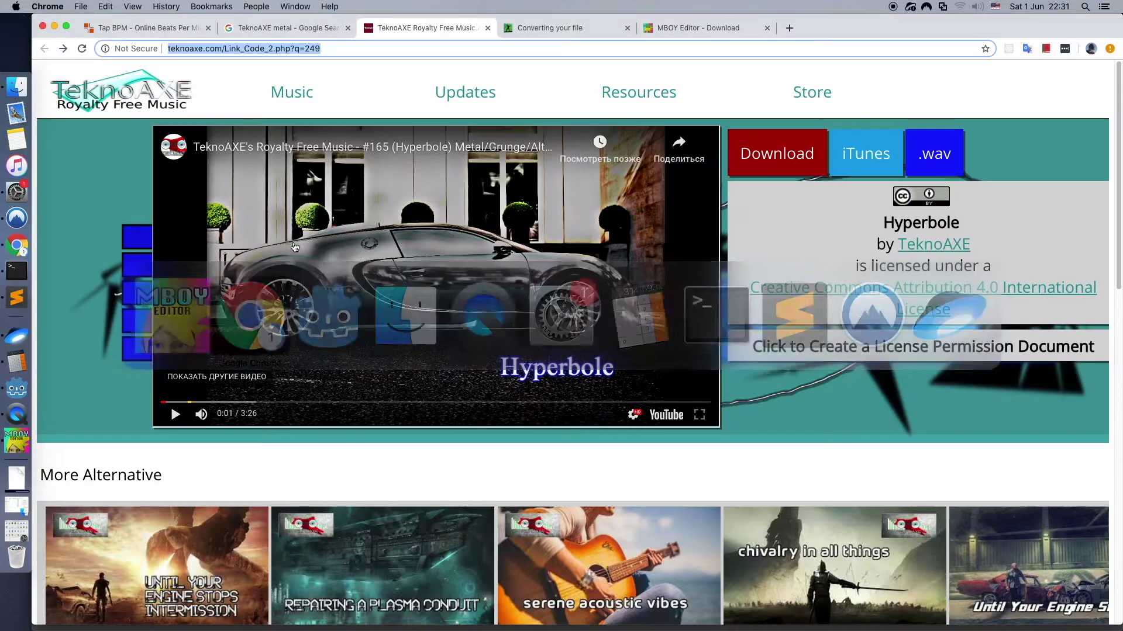
drag(880, 224, 966, 228)
key(super+c)
key(super+Tab)
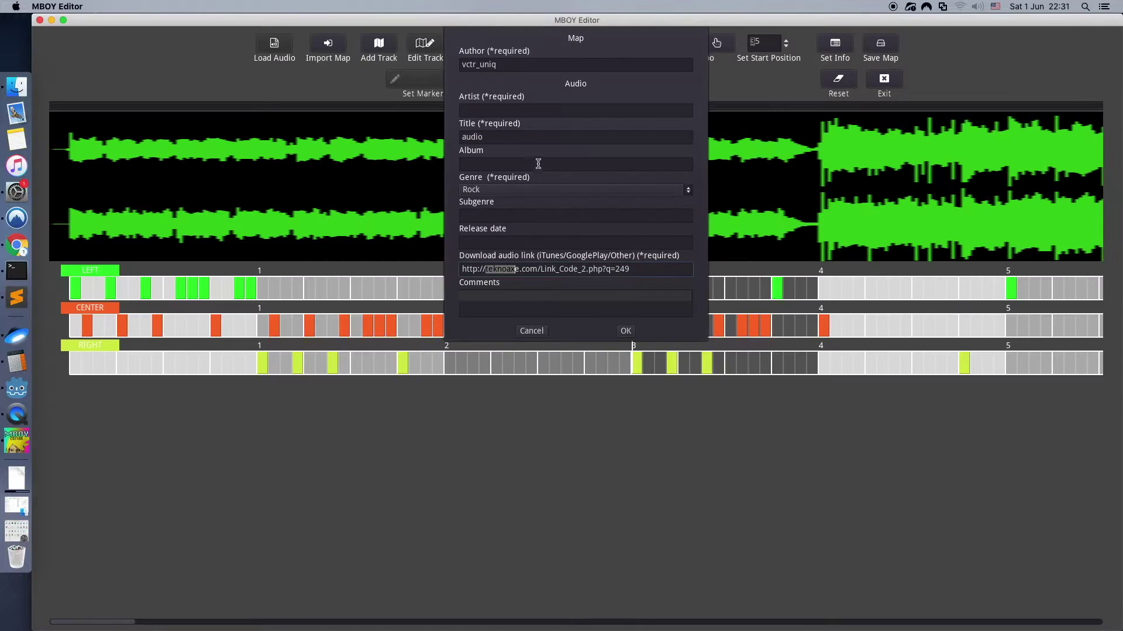
click(516, 137)
key(super+v)
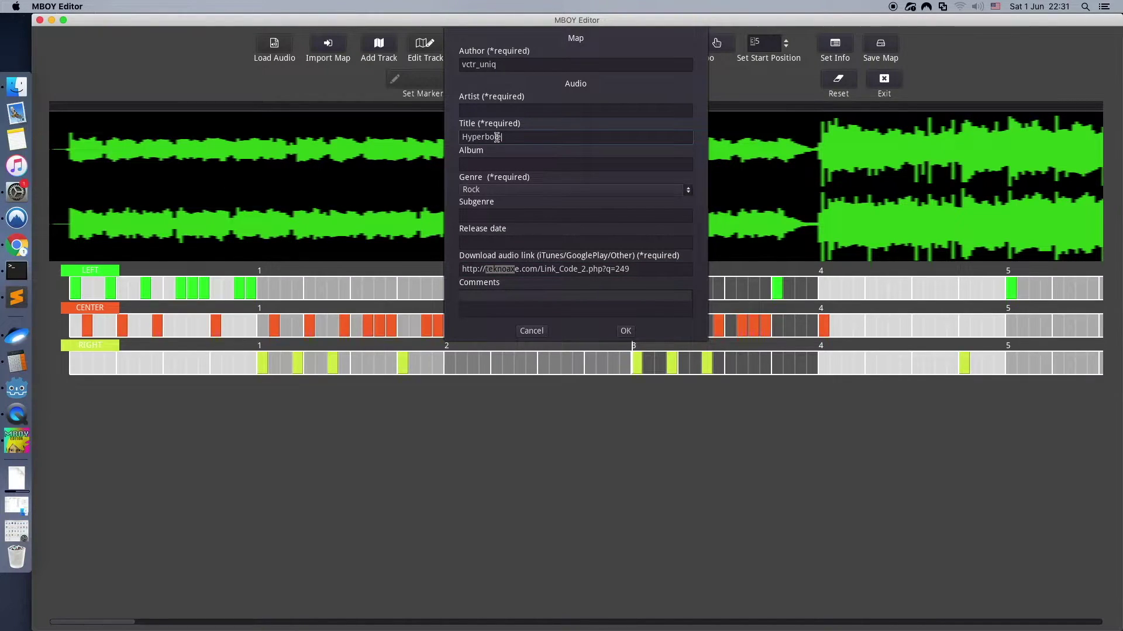
Copy the artist name TeknoAXE from the song page in Chrome into the Artist field of the map details.
key(super+Tab)
drag(994, 246, 896, 246)
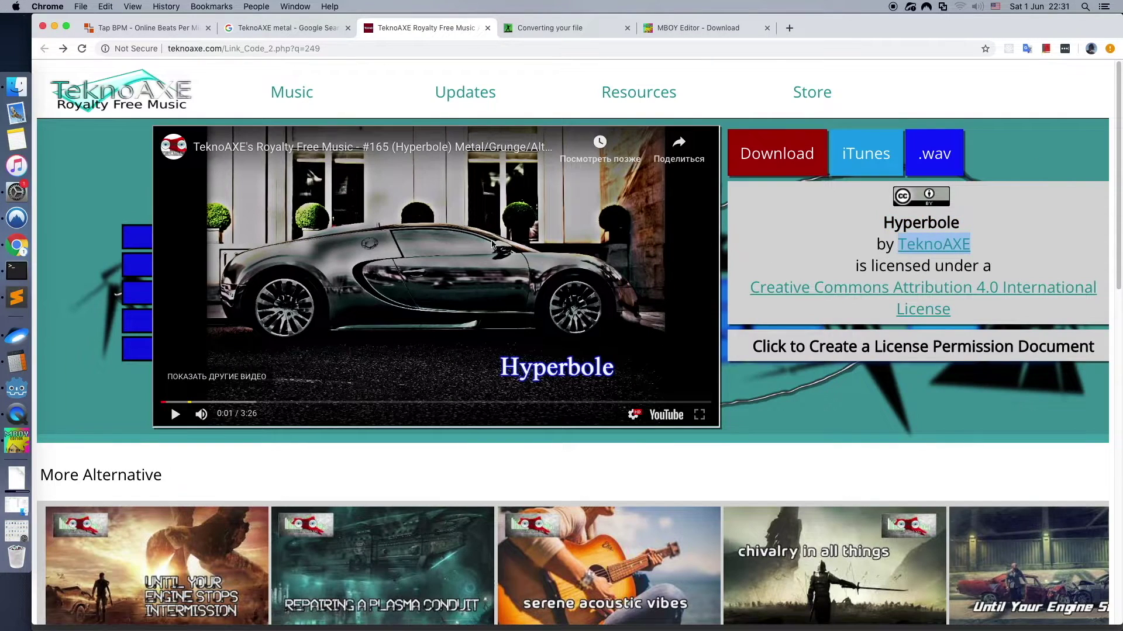
key(super+c)
key(super+Tab)
key(shift+Tab)
key(super+v)
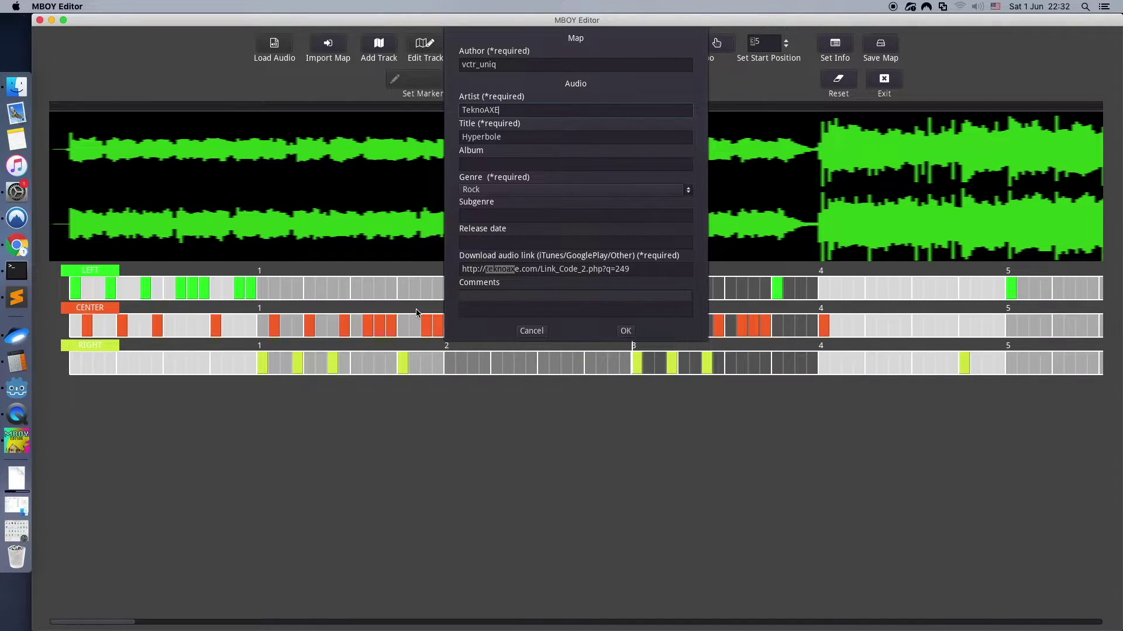
Confirm the map details and save the .mboy file as map in the RhythmBased3DGame folder.
click(627, 332)
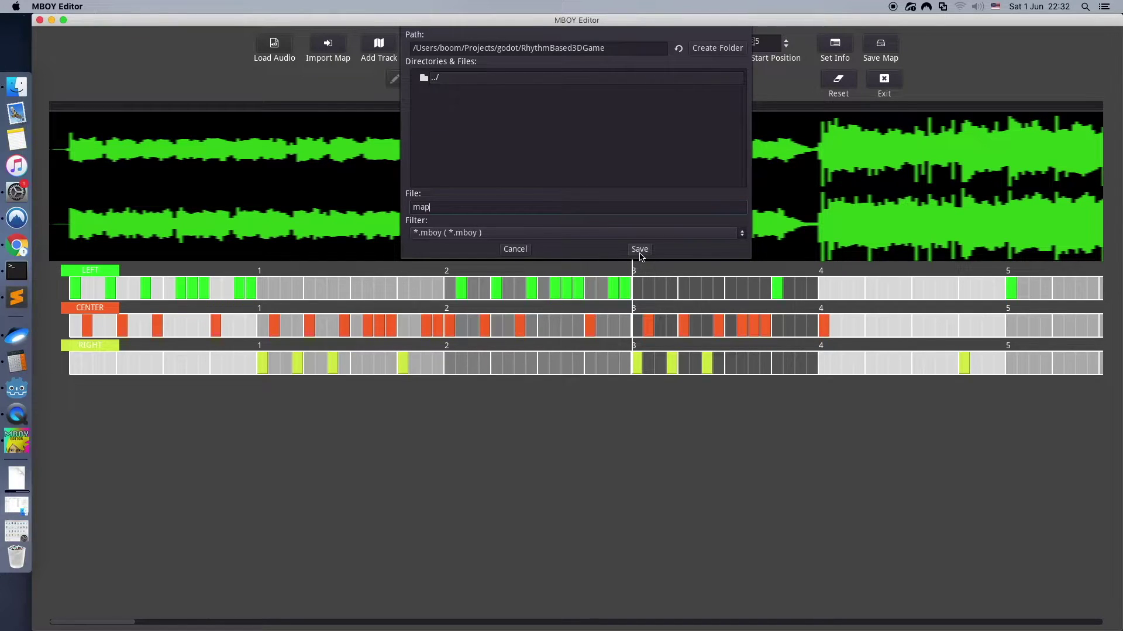
click(640, 249)
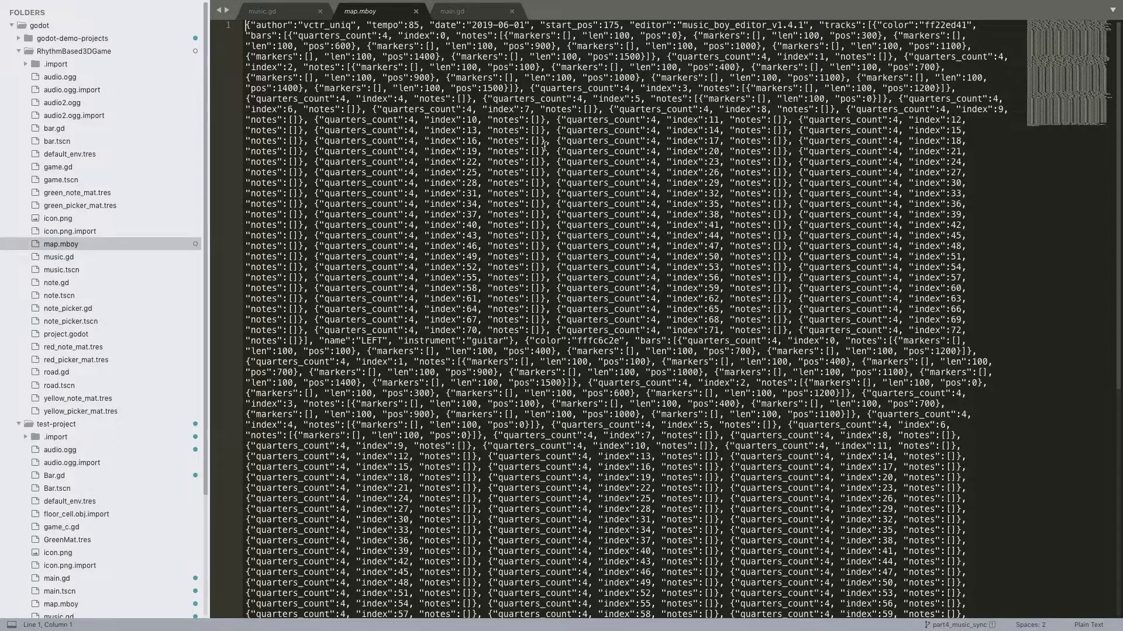
Copy the entire contents of map.mboy from Sublime Text into JSONLint in Chrome and validate the JSON.
click(544, 144)
click(339, 225)
key(super+a)
key(super+c)
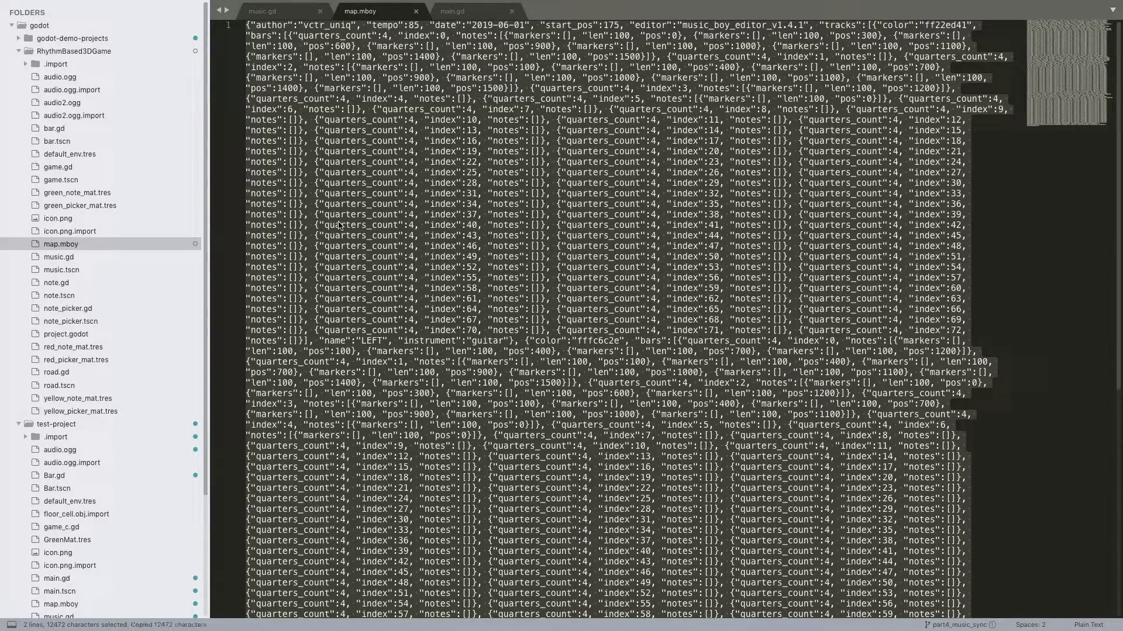
key(super+Tab)
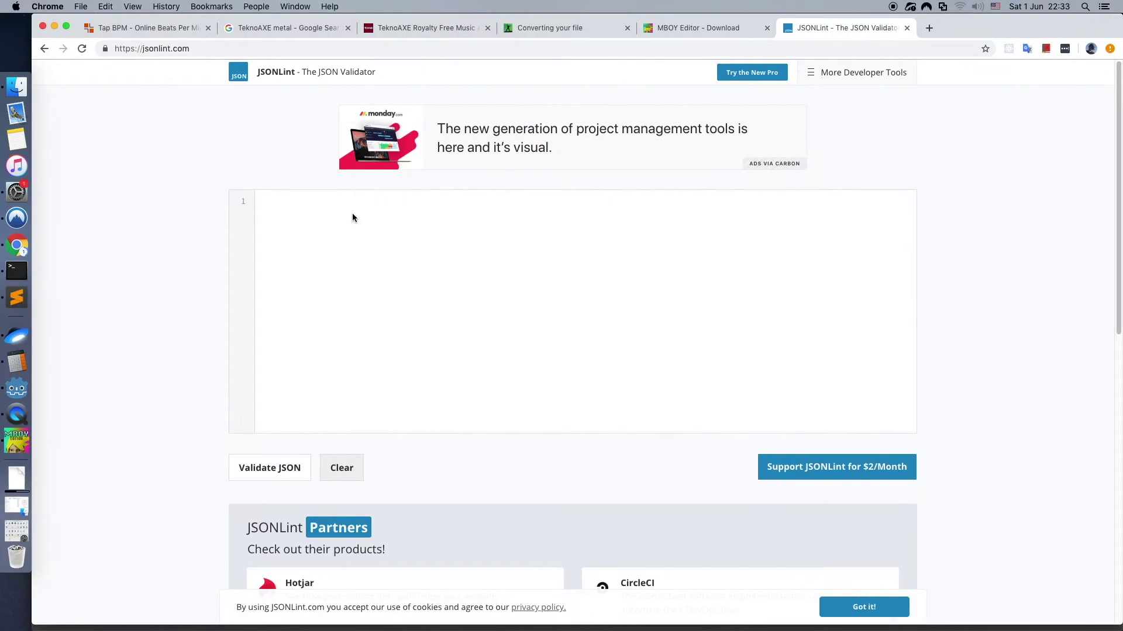
click(352, 218)
key(super+v)
click(271, 472)
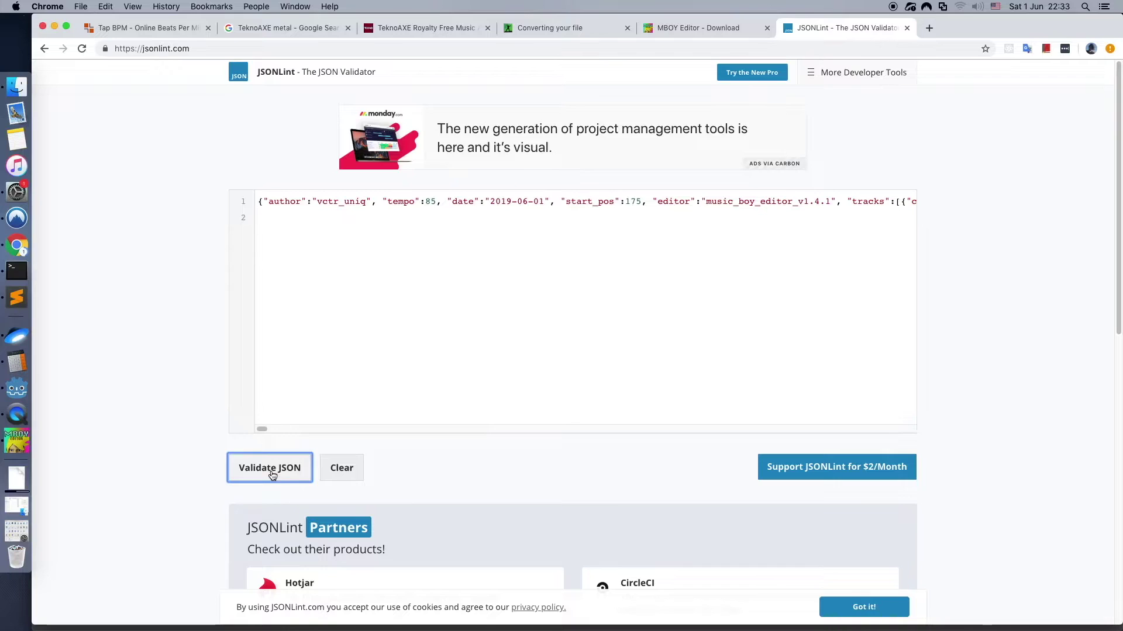
scroll(900, 409, down, 4)
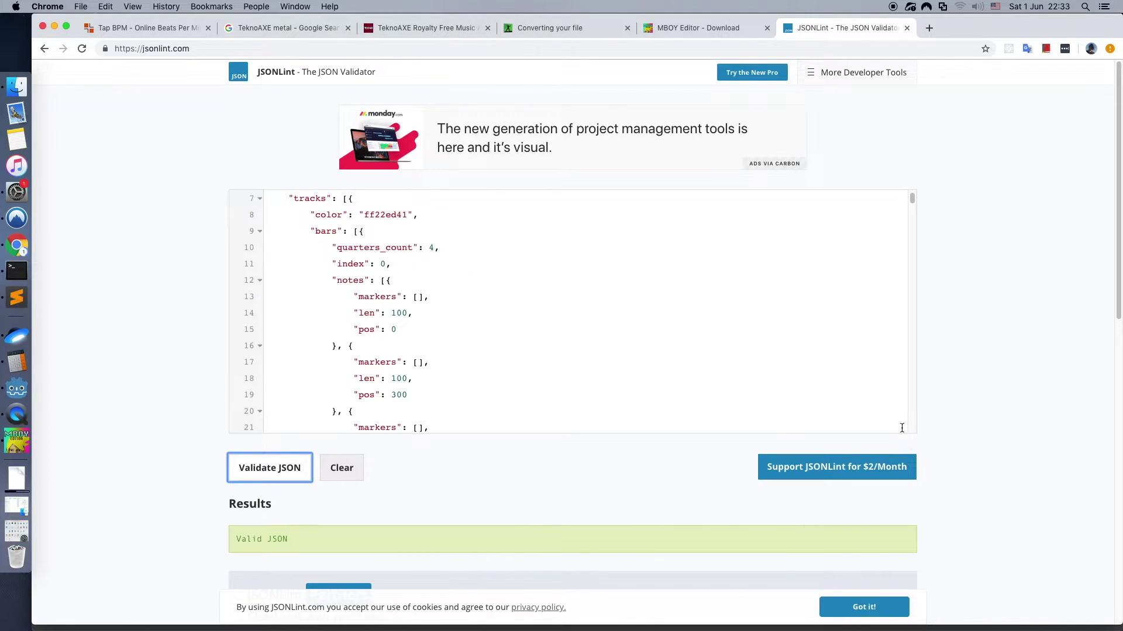
scroll(424, 281, up, 3)
Copy the formatted JSON from JSONLint and replace the whole contents of map.mboy with it in Sublime Text.
click(422, 283)
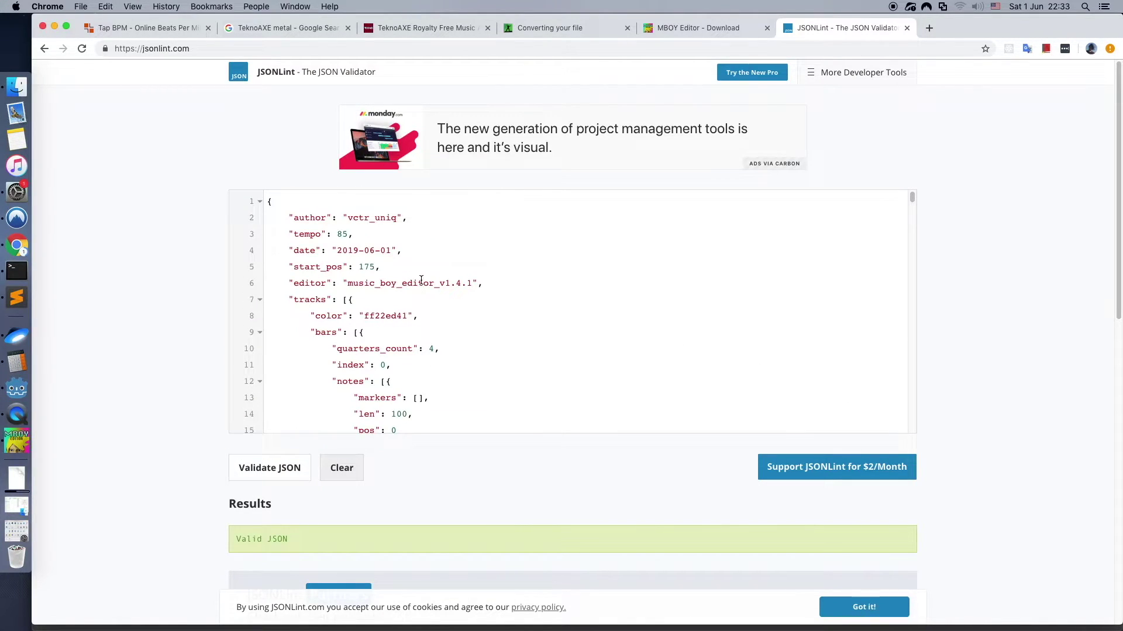
key(super+a)
key(super+c)
click(16, 297)
click(434, 289)
key(super+a)
key(super+v)
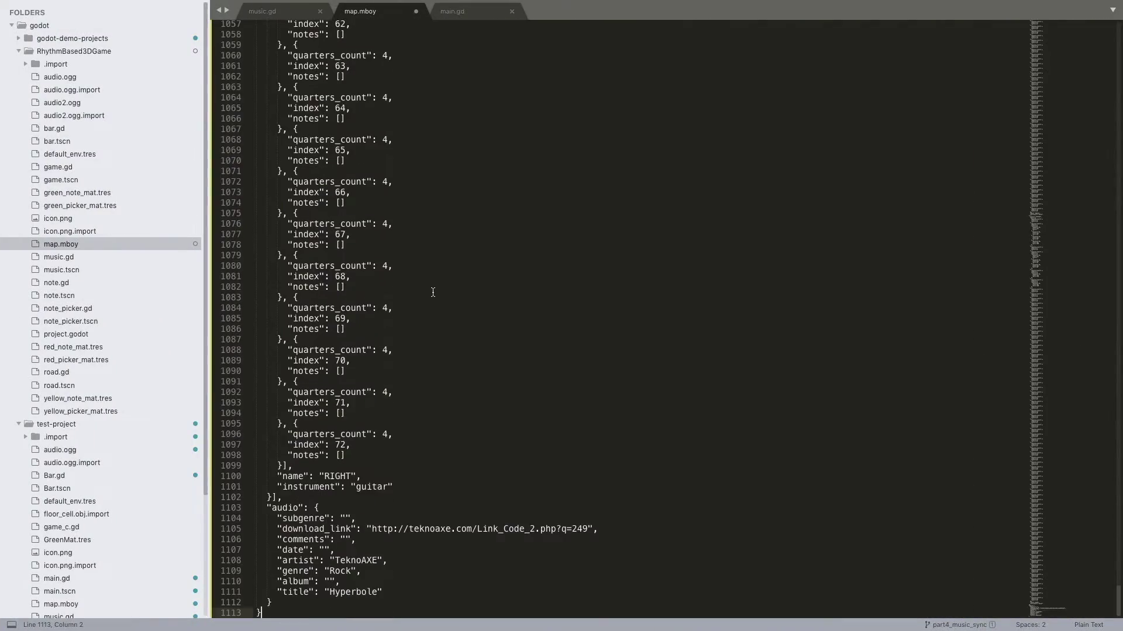
Examine the structure of map.mboy, including its header values, tracks, bars and the notes' len and pos values.
scroll(796, 297, up, 20)
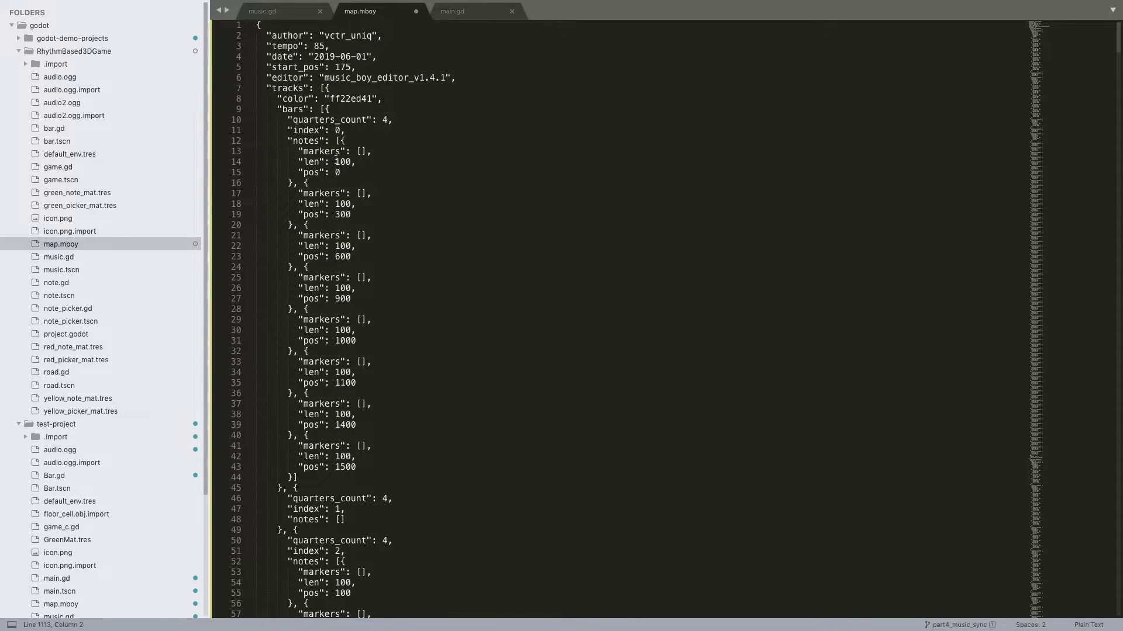
scroll(336, 161, down, 10)
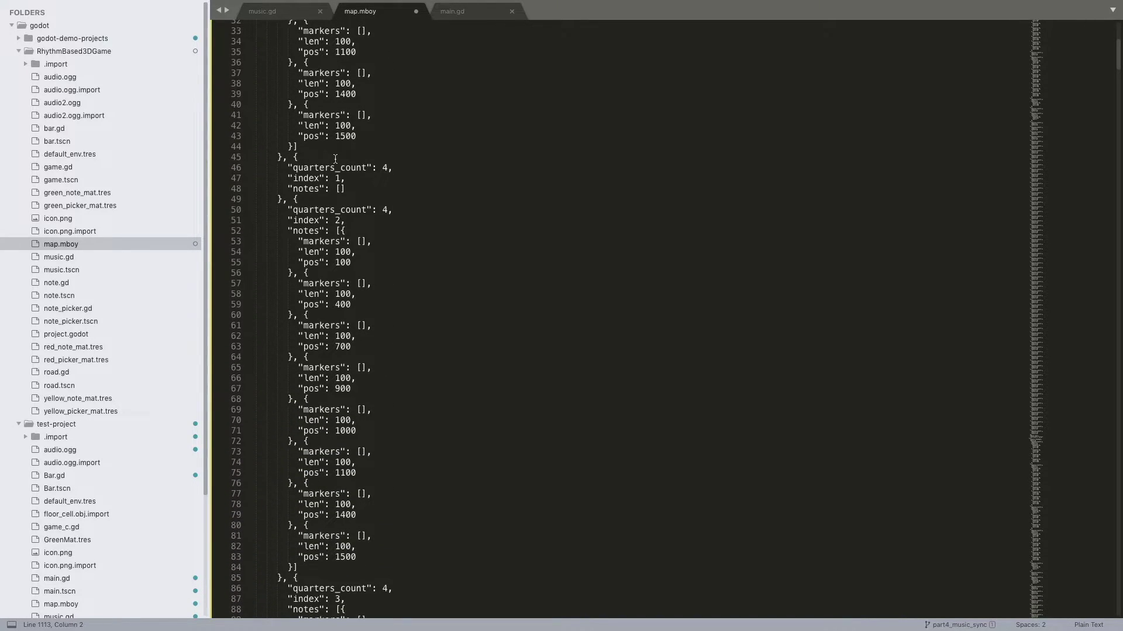
scroll(335, 159, down, 8)
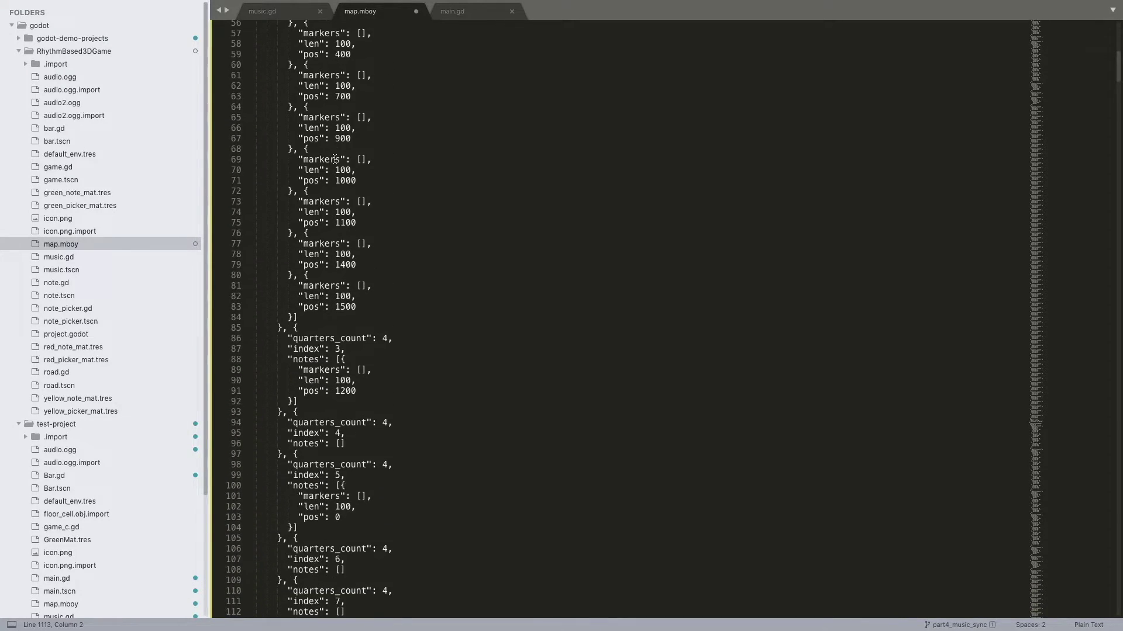
scroll(335, 158, down, 6)
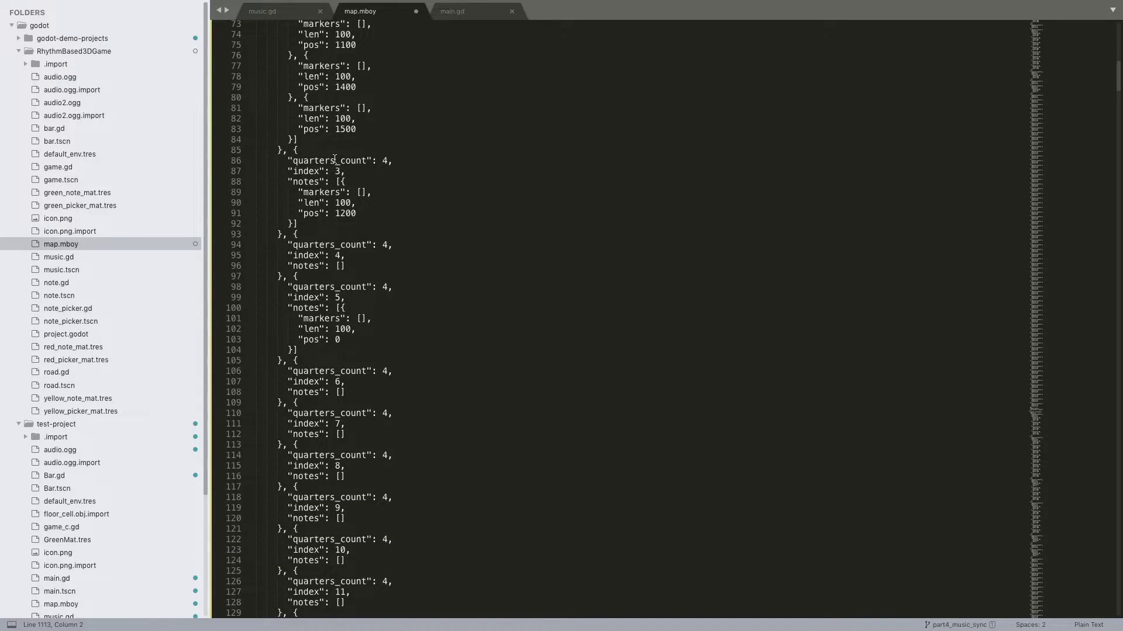
scroll(336, 158, down, 20)
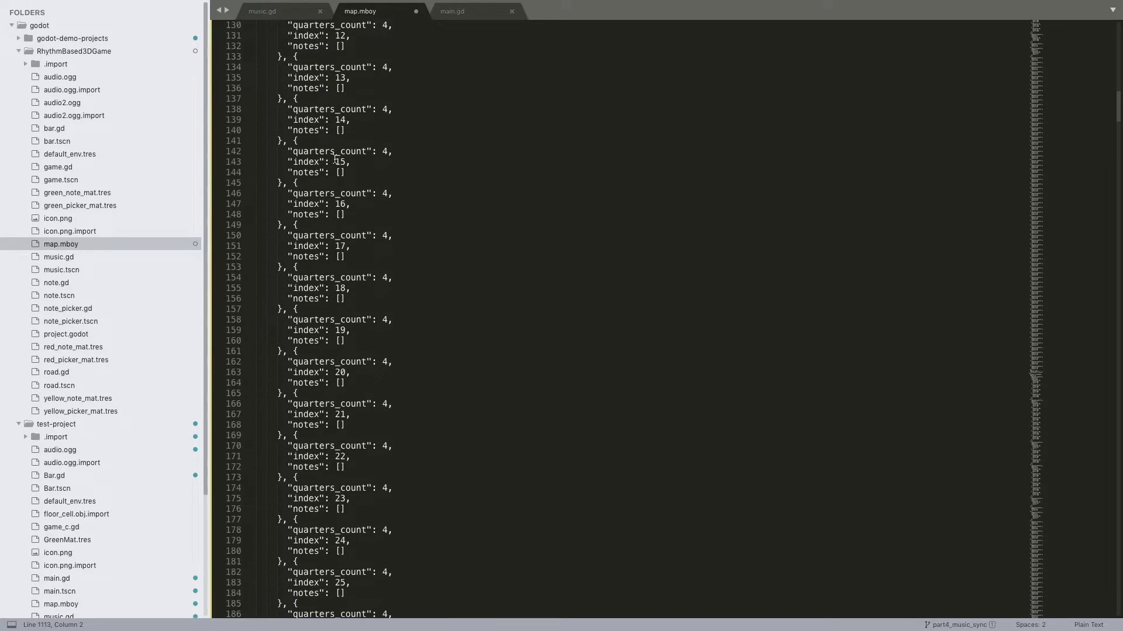
scroll(335, 158, up, 20)
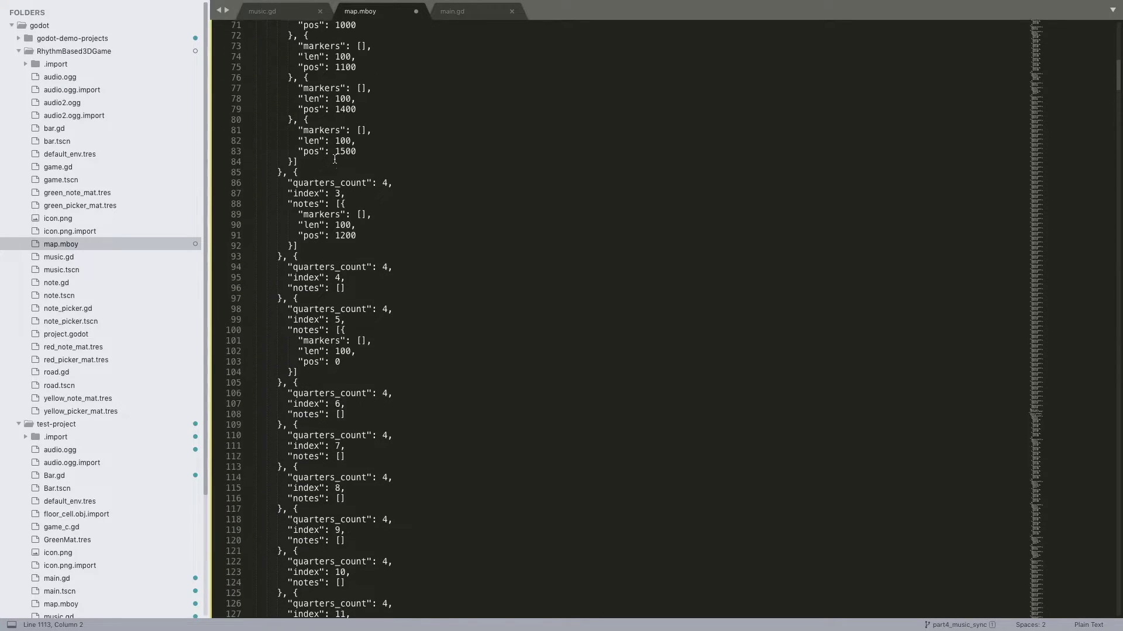
scroll(335, 158, up, 11)
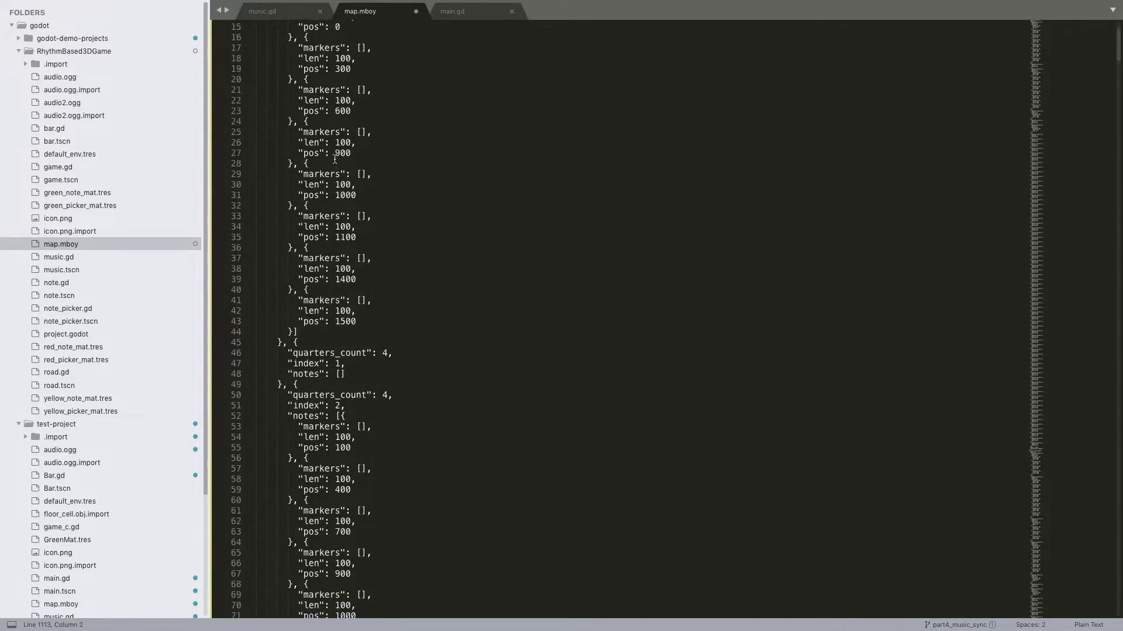
drag(321, 110, 366, 475)
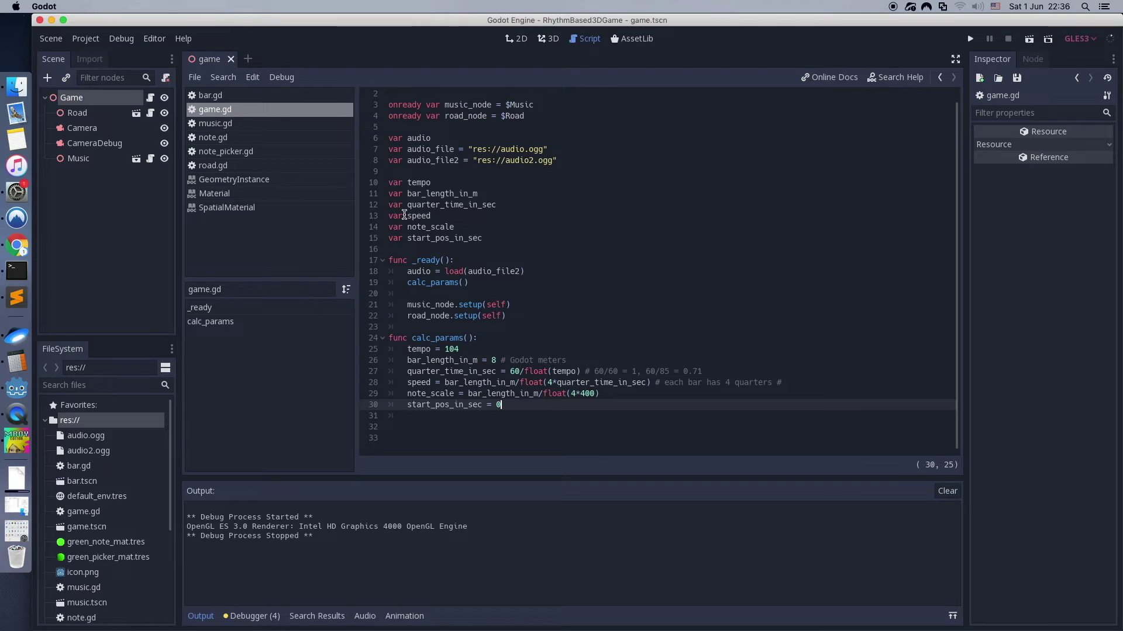
In Godot's game.gd, make _ready load audio_file instead of audio_file2 and delete the audio_file2 variable declaration.
super+click(517, 271)
click(518, 272)
key(BackSpace)
drag(390, 161, 584, 164)
key(super+z)
click(528, 277)
click(509, 319)
click(537, 275)
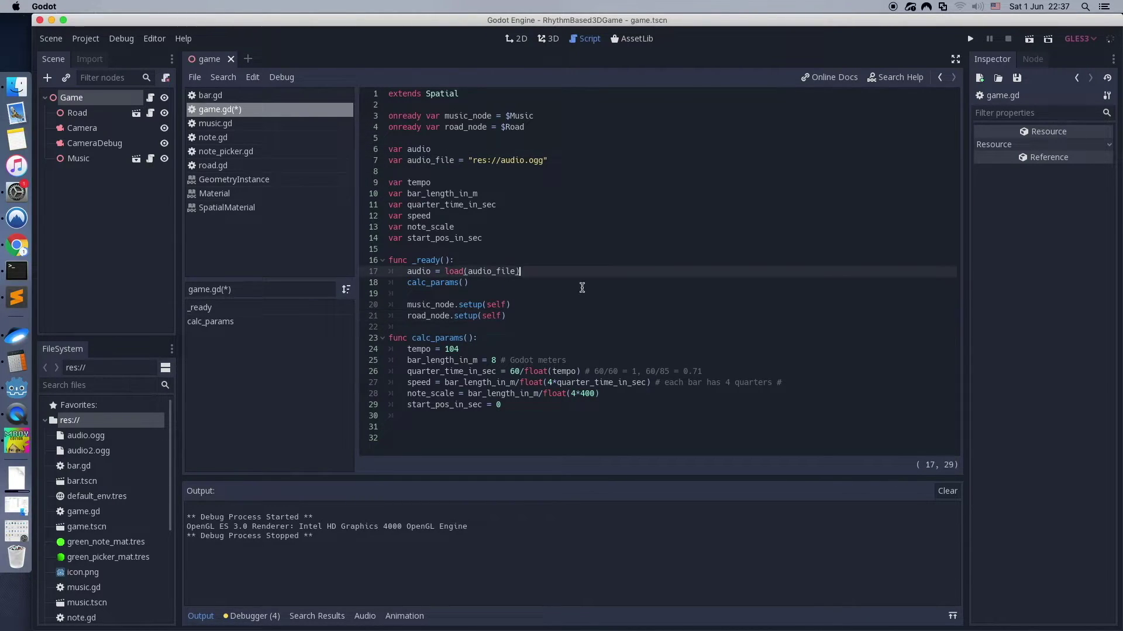
Call load_map() in _ready and add a load_map function that reads res://map.mboy and returns the parsed JSON content.
key(Return)
text(load_map())
scroll(546, 414, down, 1)
click(546, 414)
key(Return)
key(Return)
key(BackSpace)
text(func load_map():)
key(Return)
key(super+v)
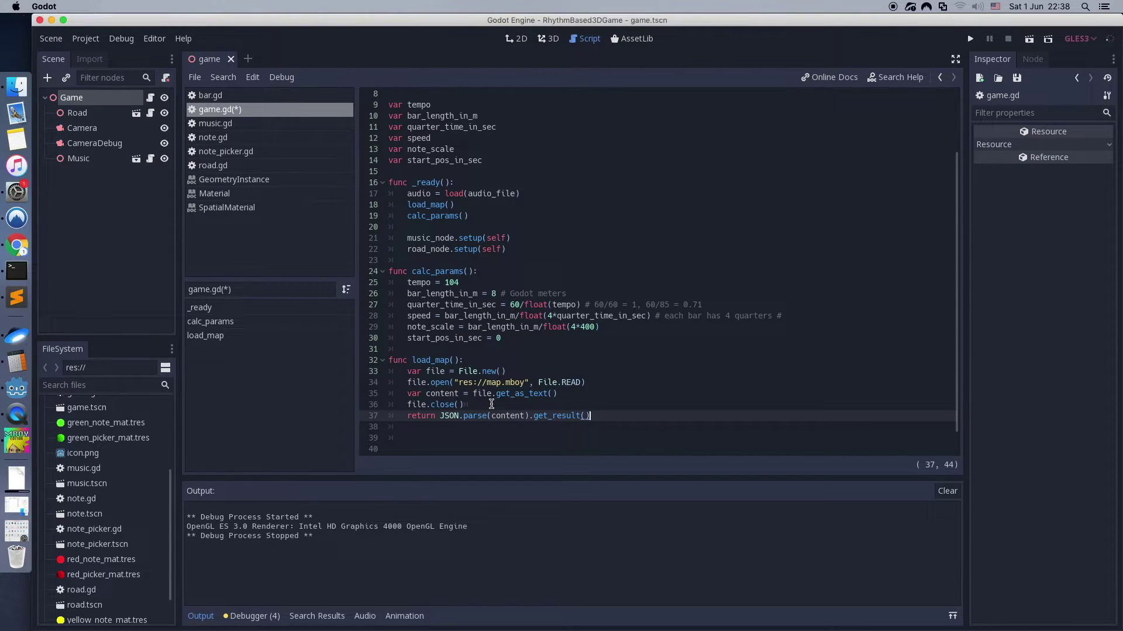
Move the path "res://map.mboy" from load_map into a new map_file variable, pass map_file to file.open, and save the script.
scroll(491, 405, up, 3)
click(592, 161)
key(Return)
text(var map_file =)
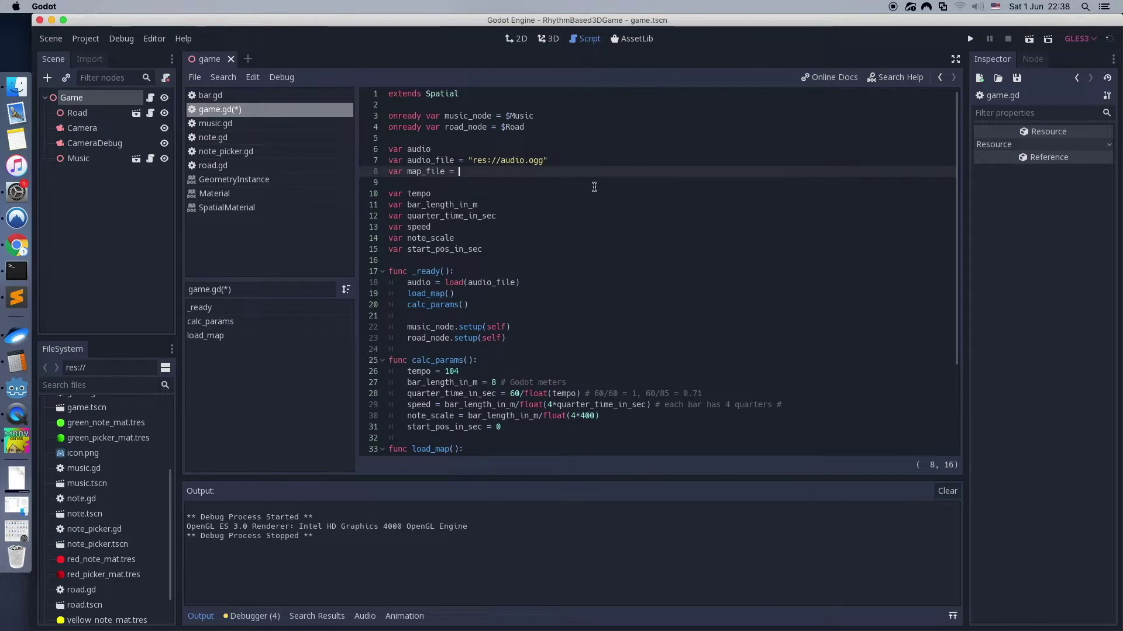
scroll(594, 187, down, 3)
drag(454, 361, 528, 360)
key(super+x)
text(map_file)
scroll(541, 359, up, 3)
click(469, 174)
key(super+v)
scroll(503, 321, down, 3)
click(560, 372)
click(483, 384)
key(super+s)
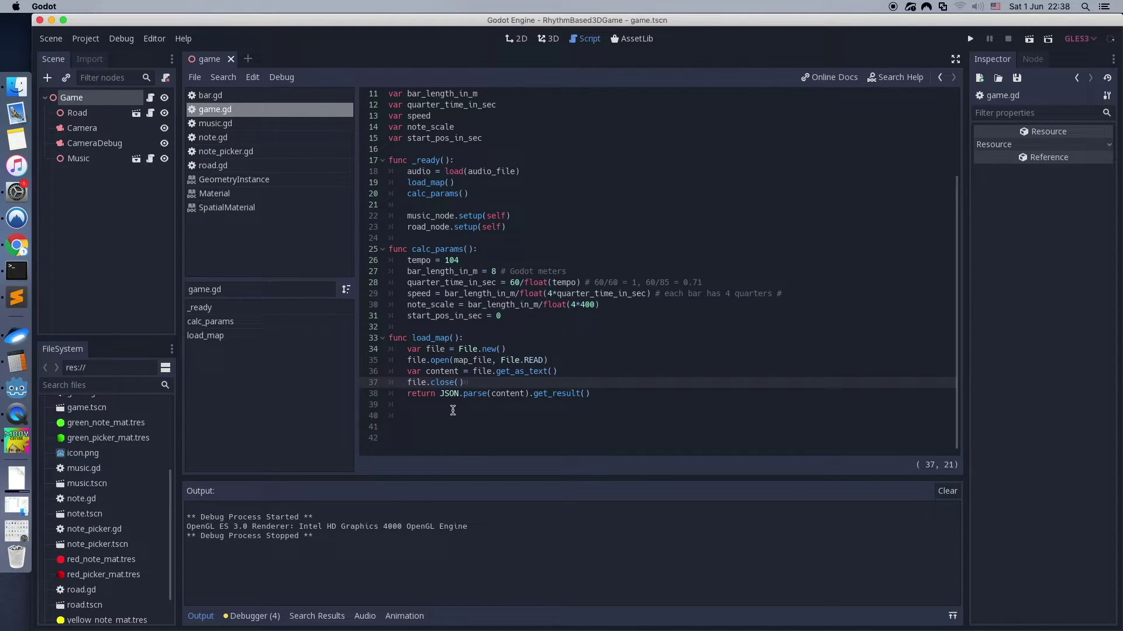
Declare a map variable below audio, assign the result of load_map() to it in _ready, and save the script.
scroll(452, 410, up, 4)
click(409, 293)
text(map =)
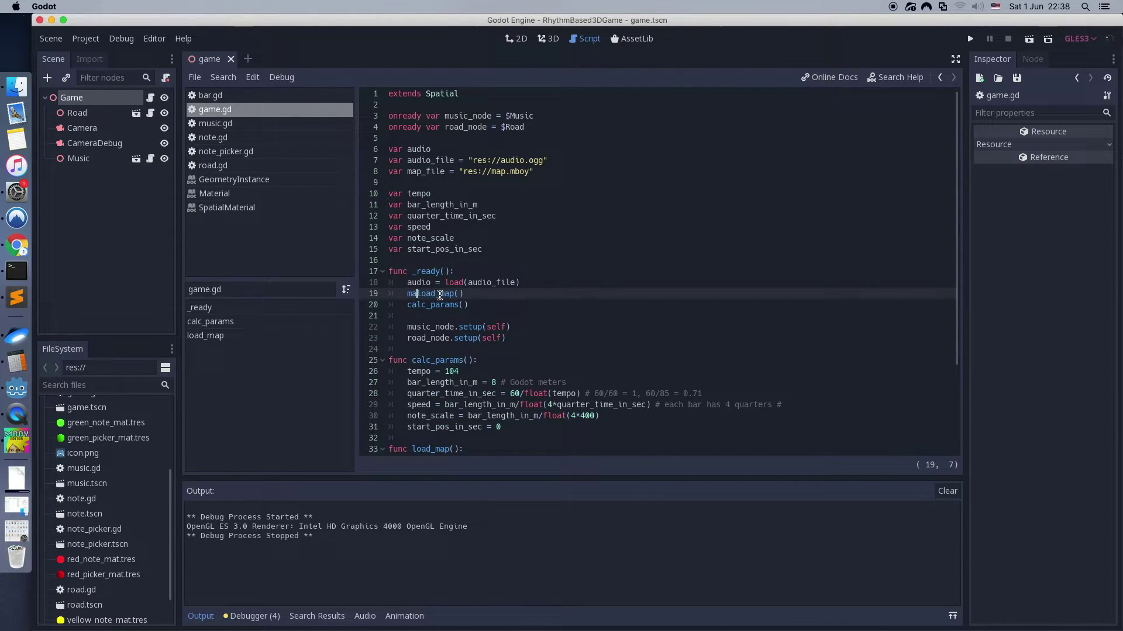
click(444, 149)
key(Return)
text(var map)
click(498, 314)
scroll(477, 340, down, 3)
key(ctrl+s)
click(491, 403)
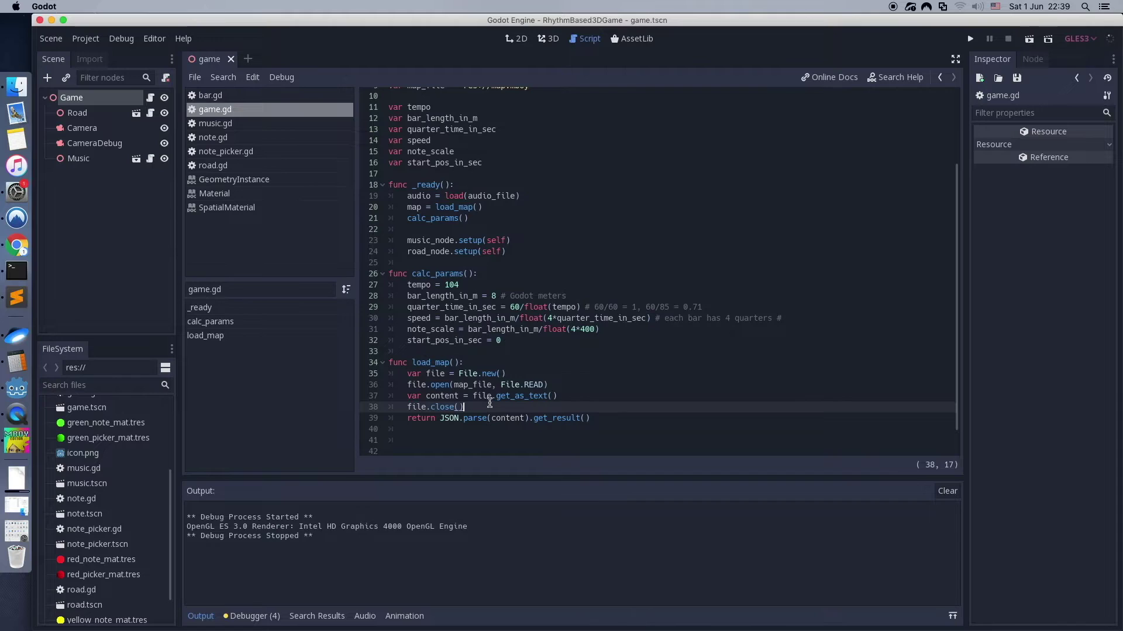
In calc_params, set tempo to int(map.tempo) in place of the hard-coded number.
scroll(482, 398, up, 3)
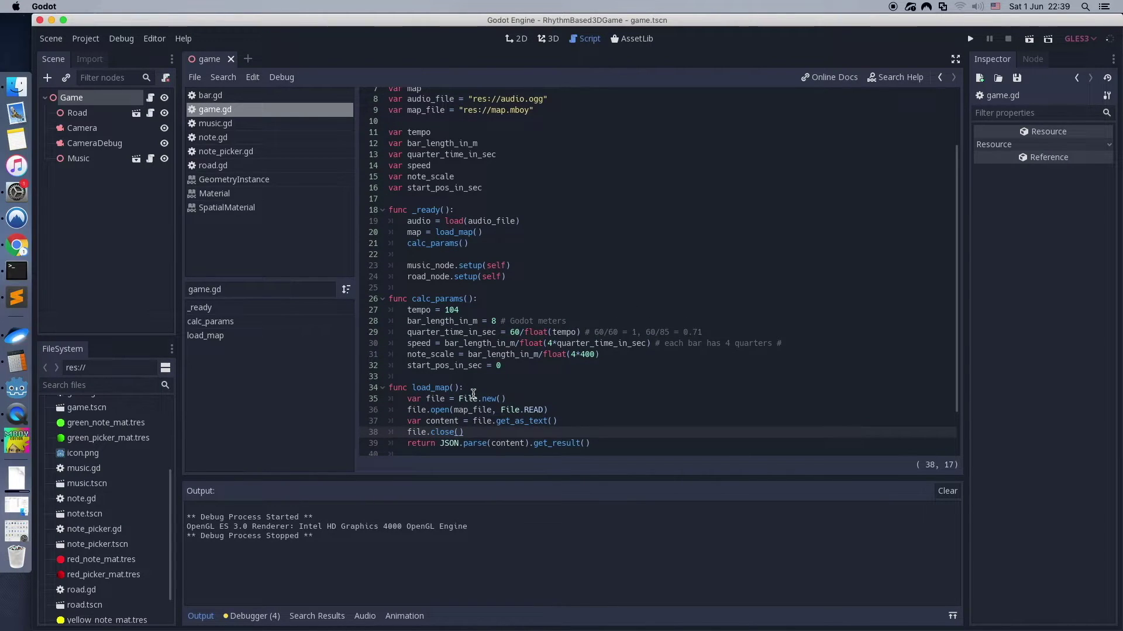
scroll(471, 386, up, 1)
click(456, 319)
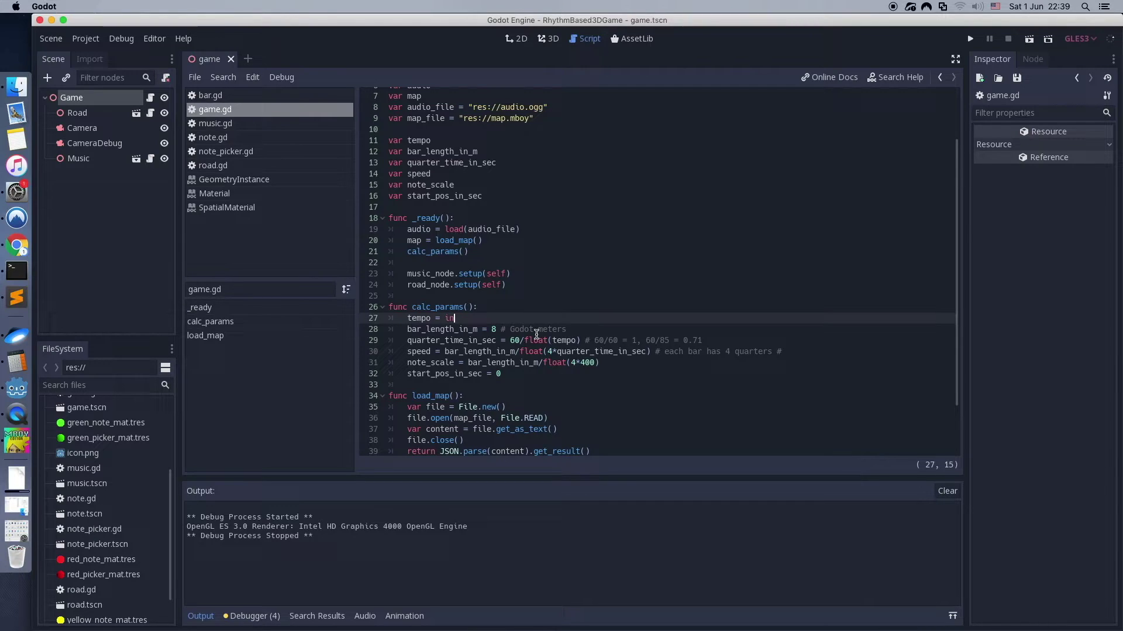
text(map.tempo))
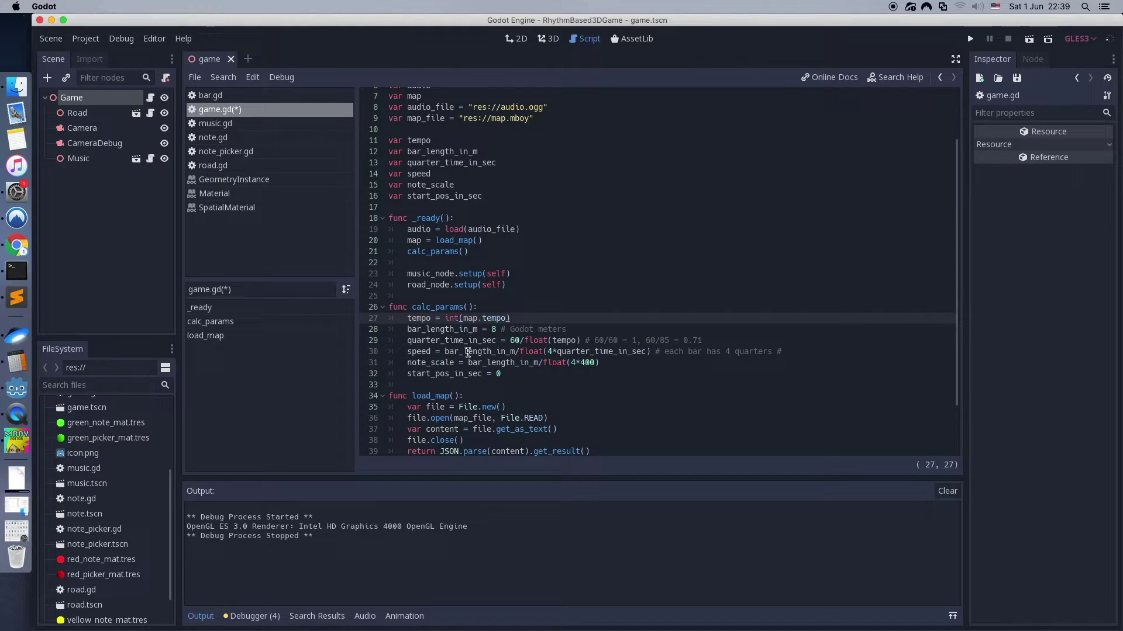
In calc_params, set start_pos_in_sec to (float(map.start_pos)/400.0) * quarter_time_in_sec.
click(541, 374)
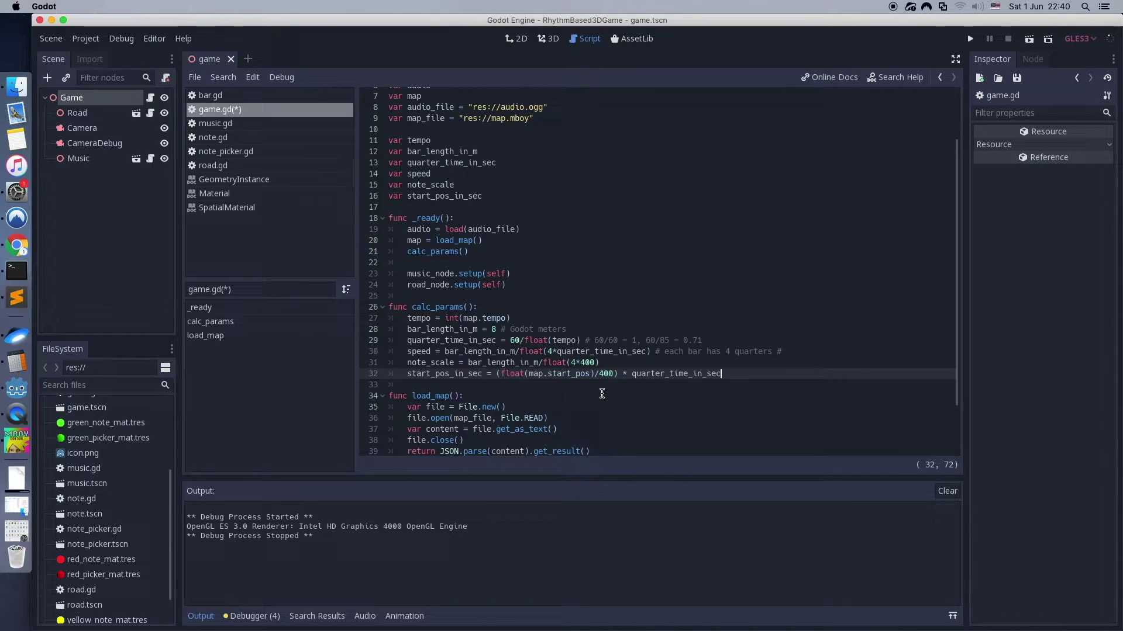
double_click(659, 374)
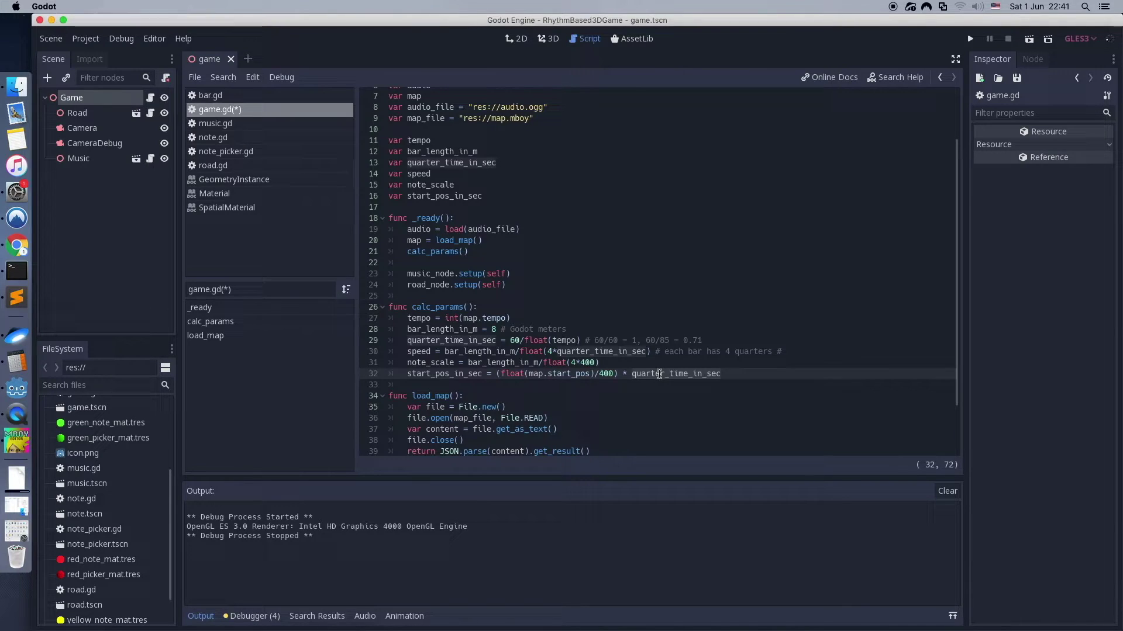
click(614, 375)
text(.0)
click(742, 368)
click(811, 378)
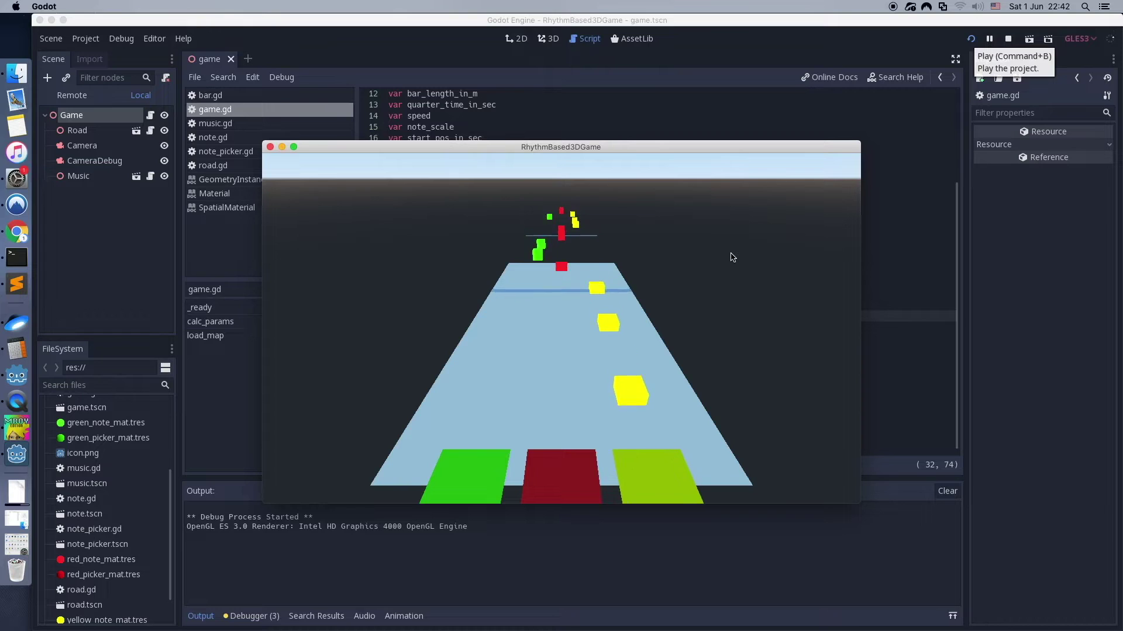
Stop the running game and return to the get_as_text line in load_map.
click(1008, 39)
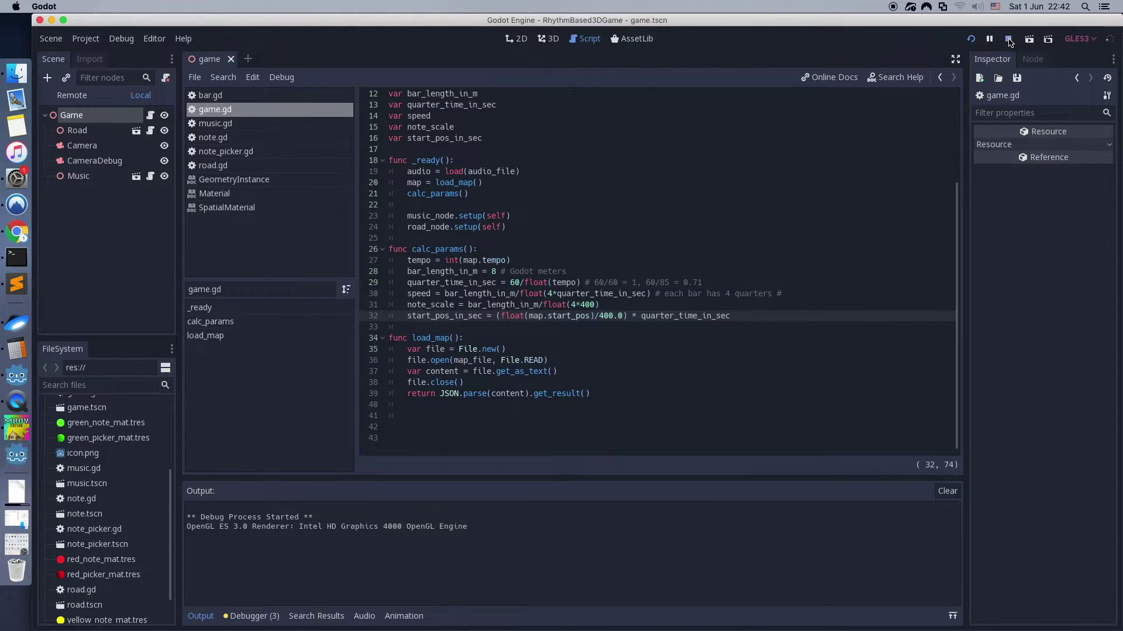
click(562, 369)
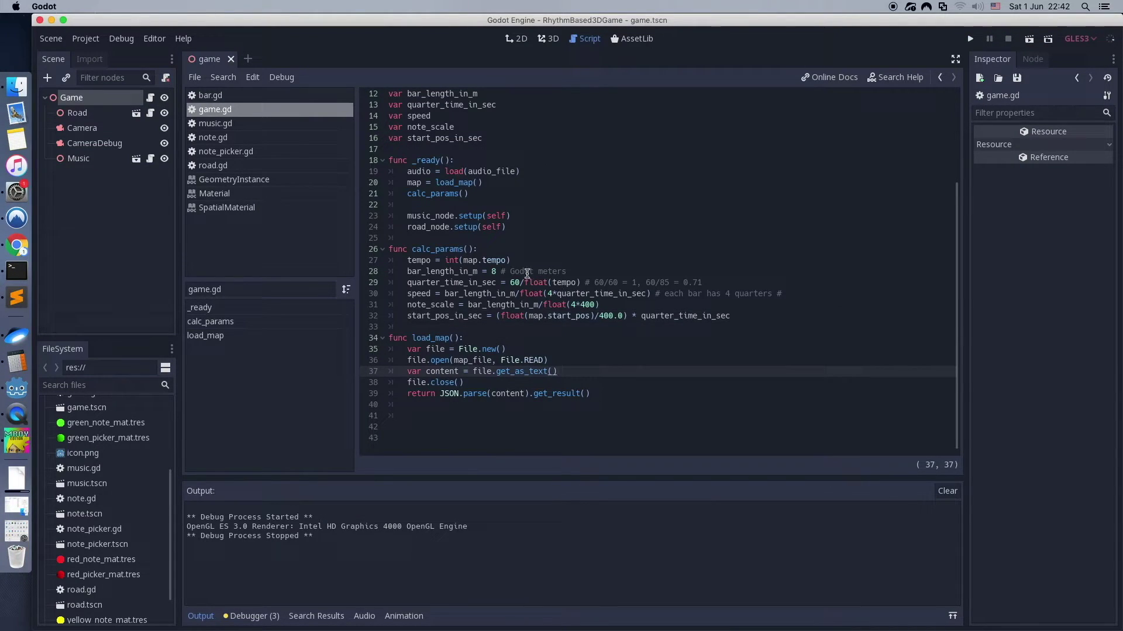